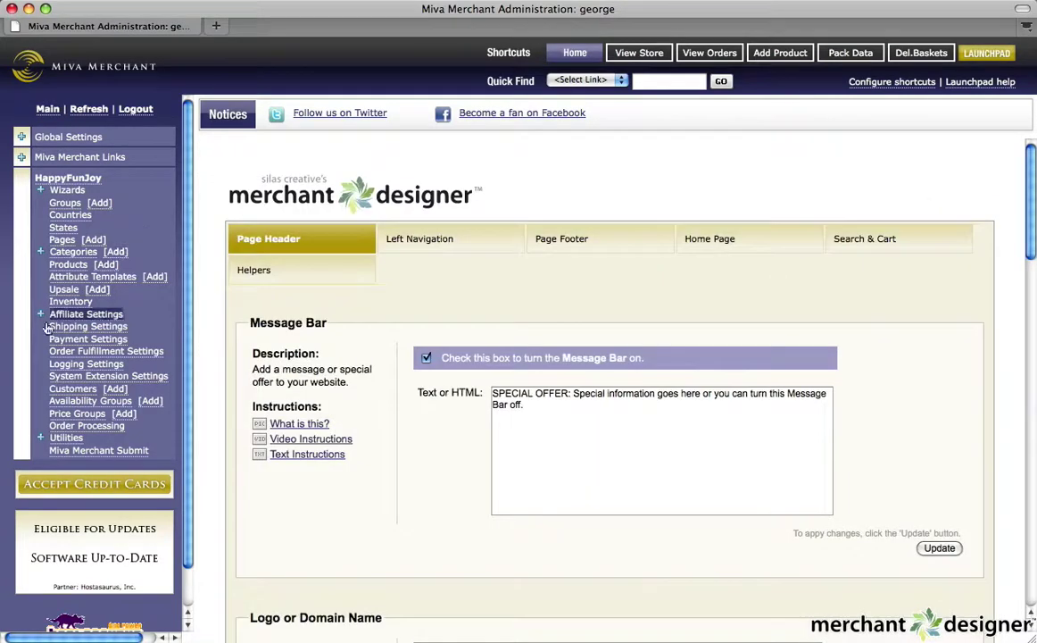
Go to Utilities > Merchant Designer's page list and locate the About Us (MD_ABOUT) row.
left_click(39, 437)
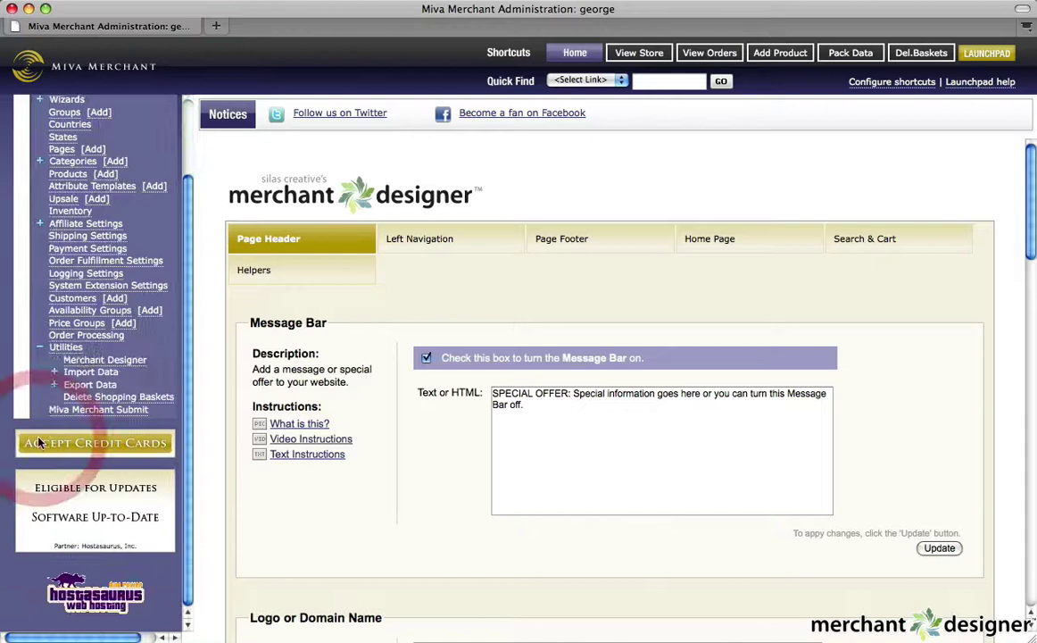
left_click(91, 361)
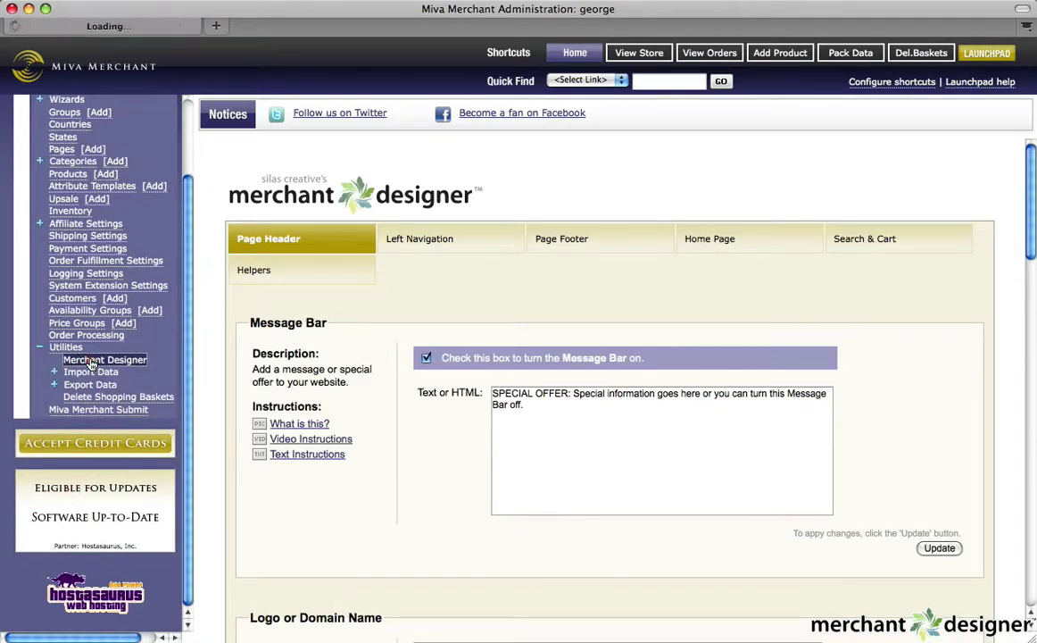
left_click(255, 271)
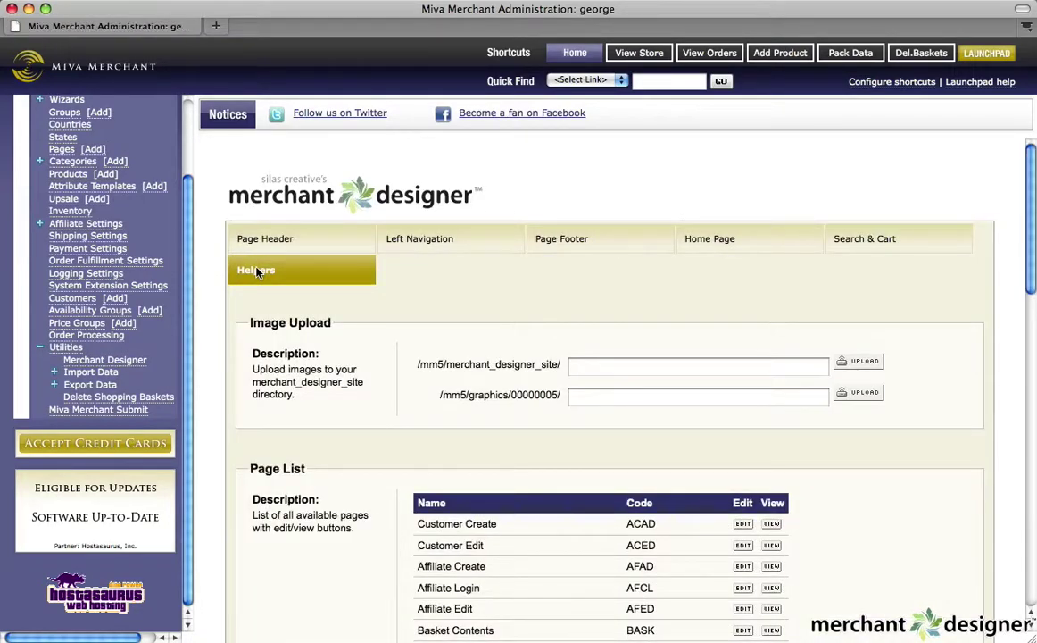
scroll(256, 271, "down", 1)
scroll(256, 271, "down", 1)
scroll(256, 271, "down", 2)
scroll(256, 272, "down", 1)
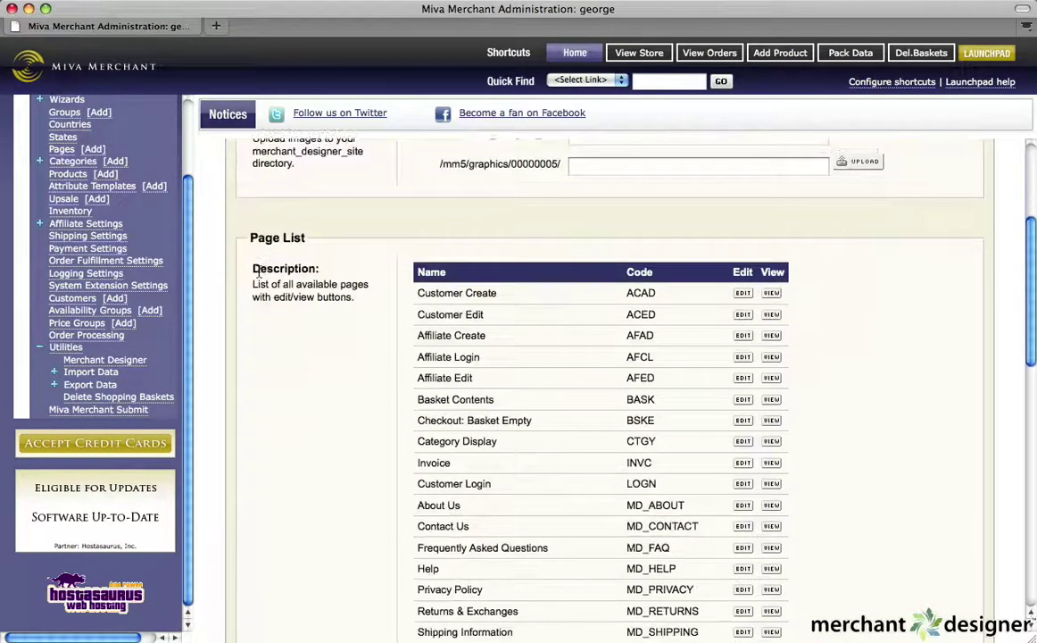
scroll(258, 273, "down", 2)
scroll(259, 273, "down", 1)
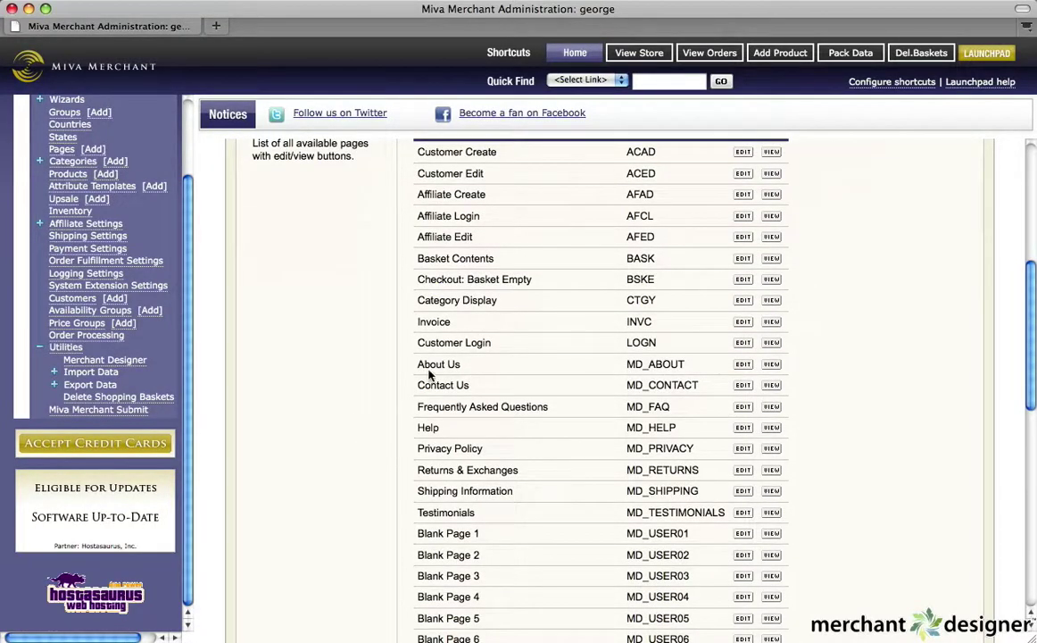
left_click_drag(420, 364, 663, 365)
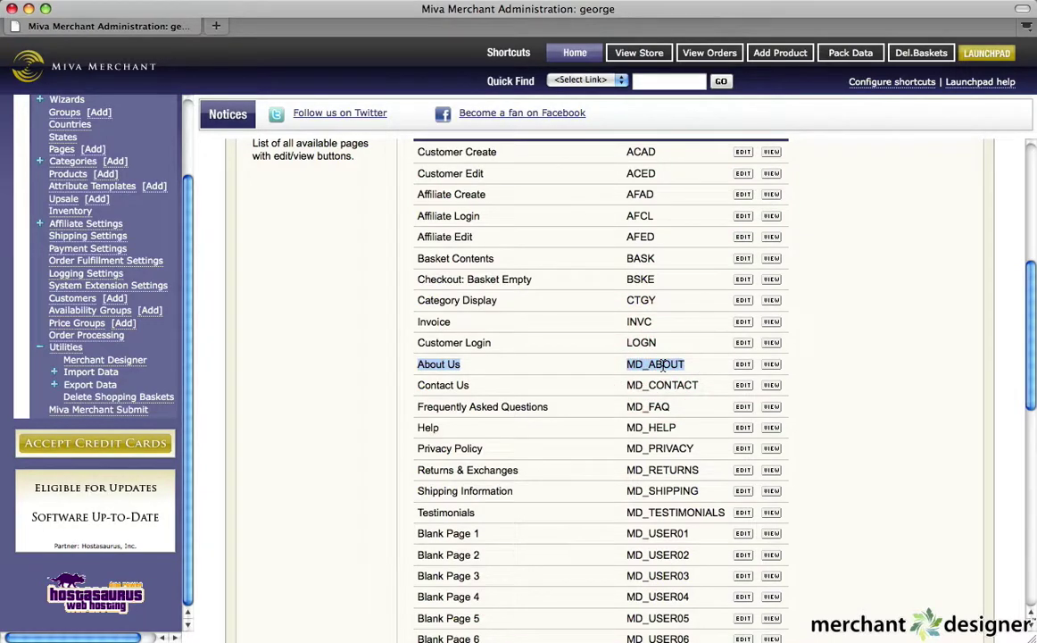
left_click(773, 365)
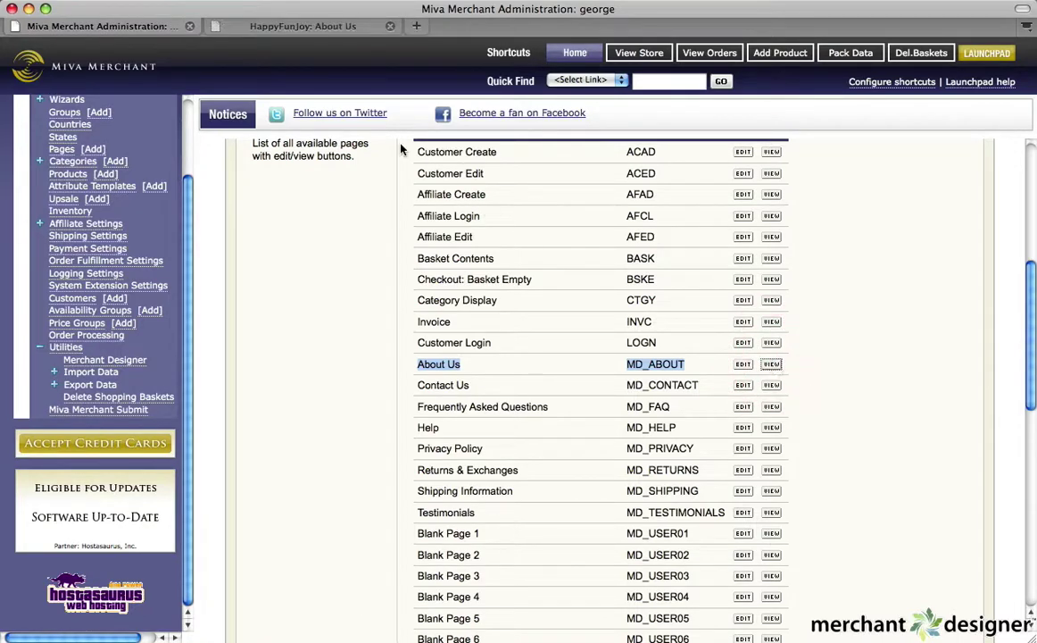
left_click(279, 26)
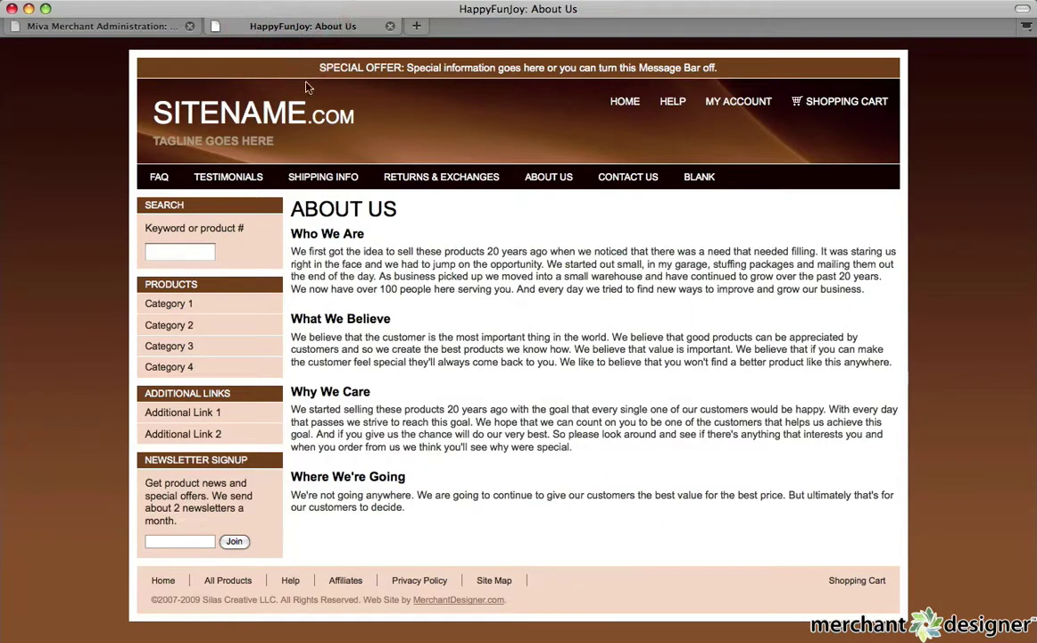
triple_click(347, 234)
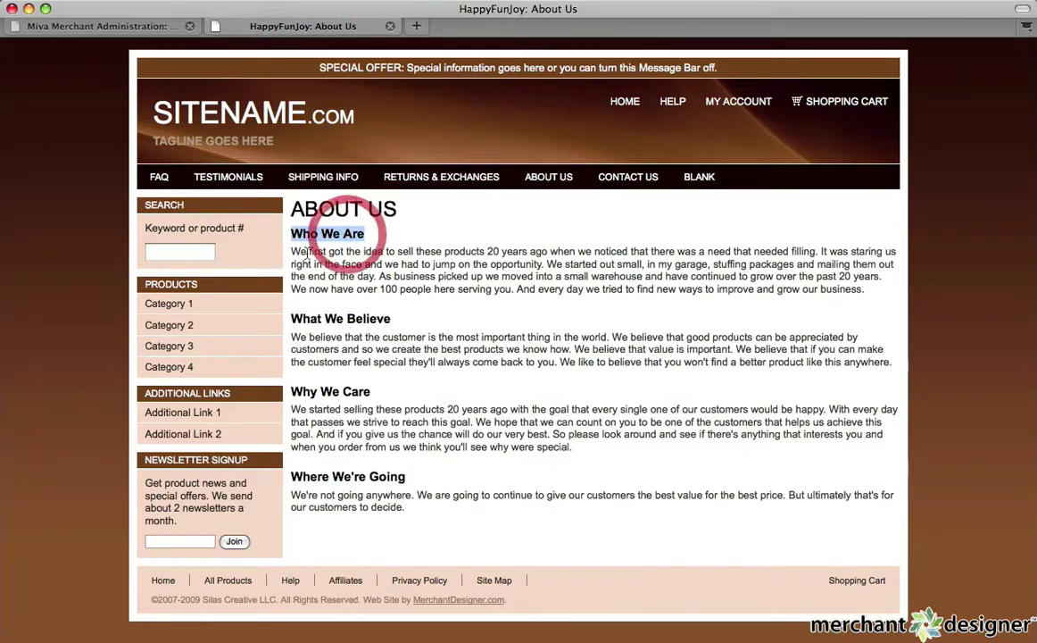
left_click_drag(292, 251, 848, 301)
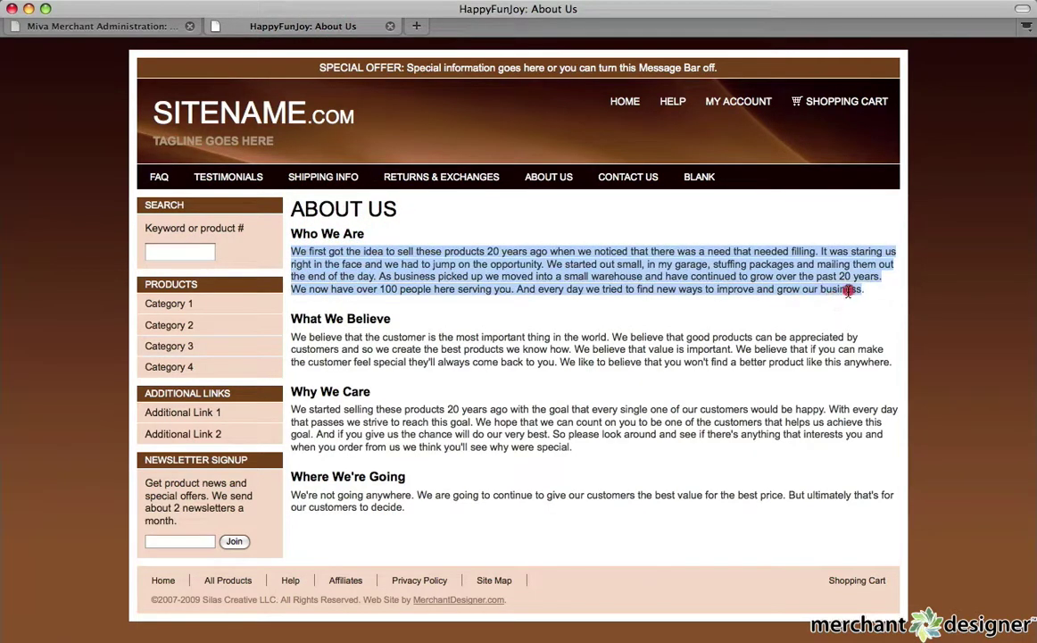
left_click(764, 277)
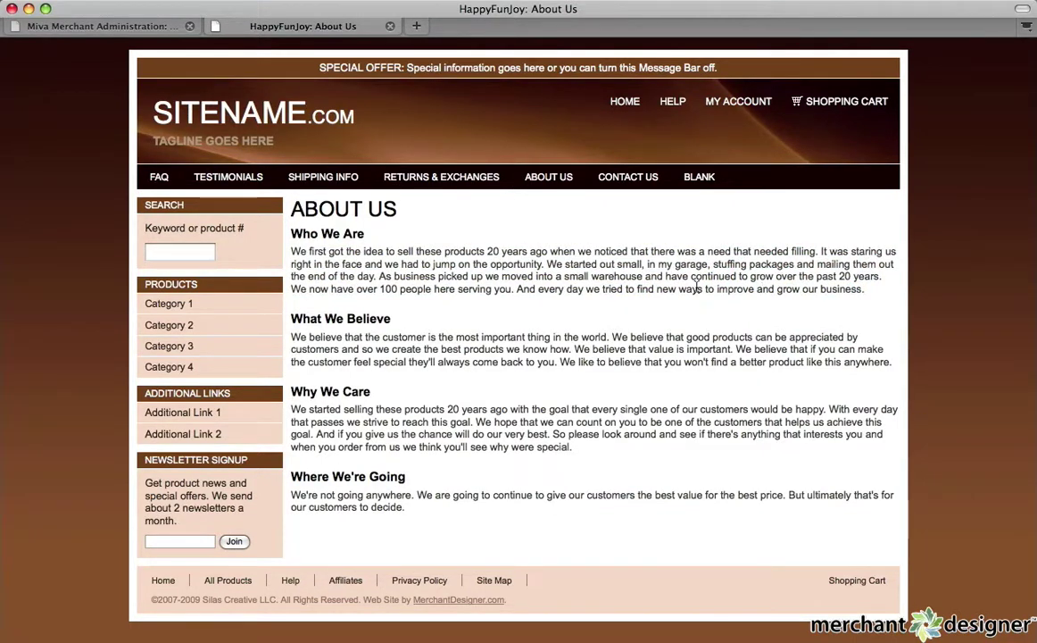
left_click(102, 26)
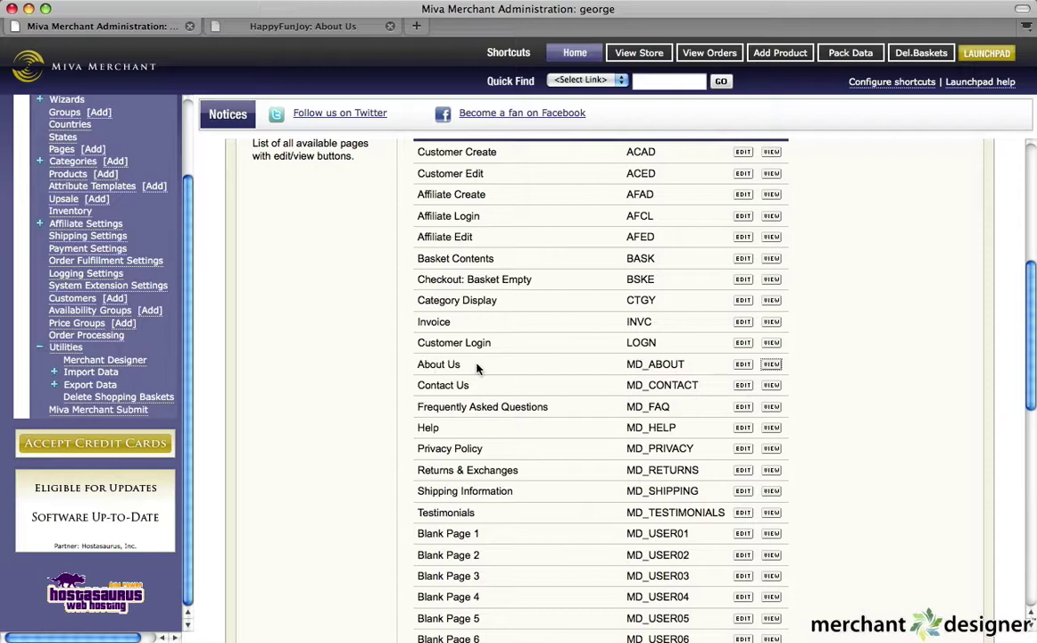
Edit the About Us page and show its Header & Footer content with the Who We Are heading.
left_click(742, 369)
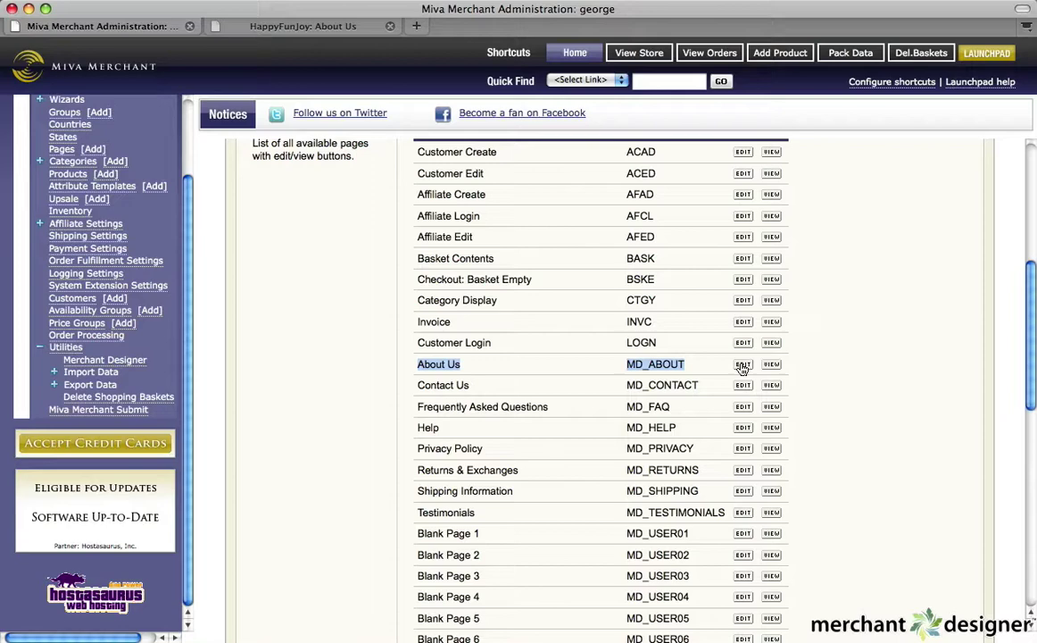
left_click(744, 365)
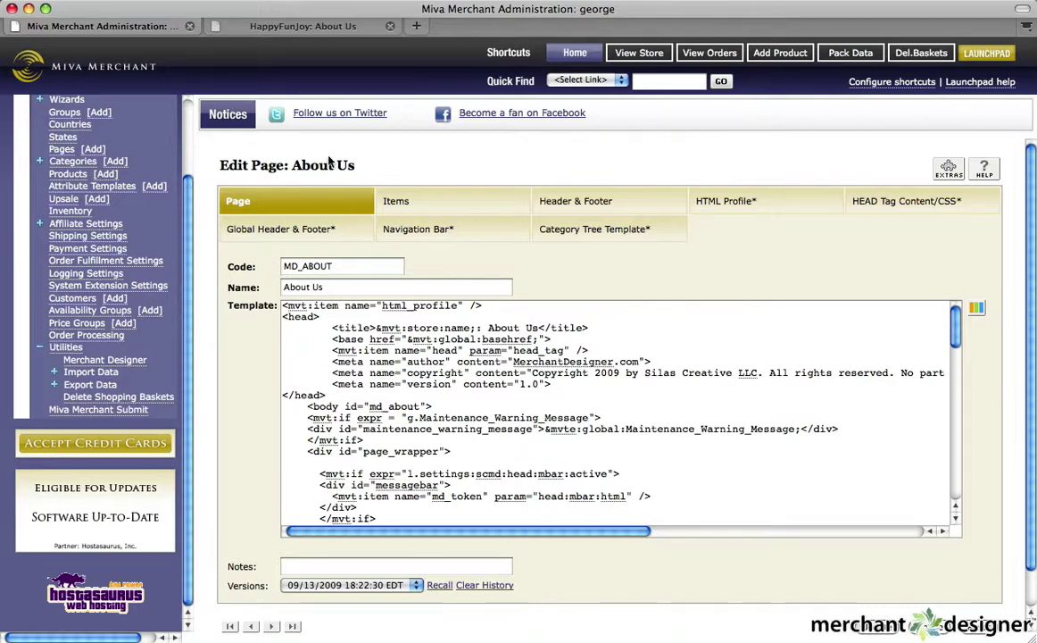
left_click_drag(284, 166, 341, 168)
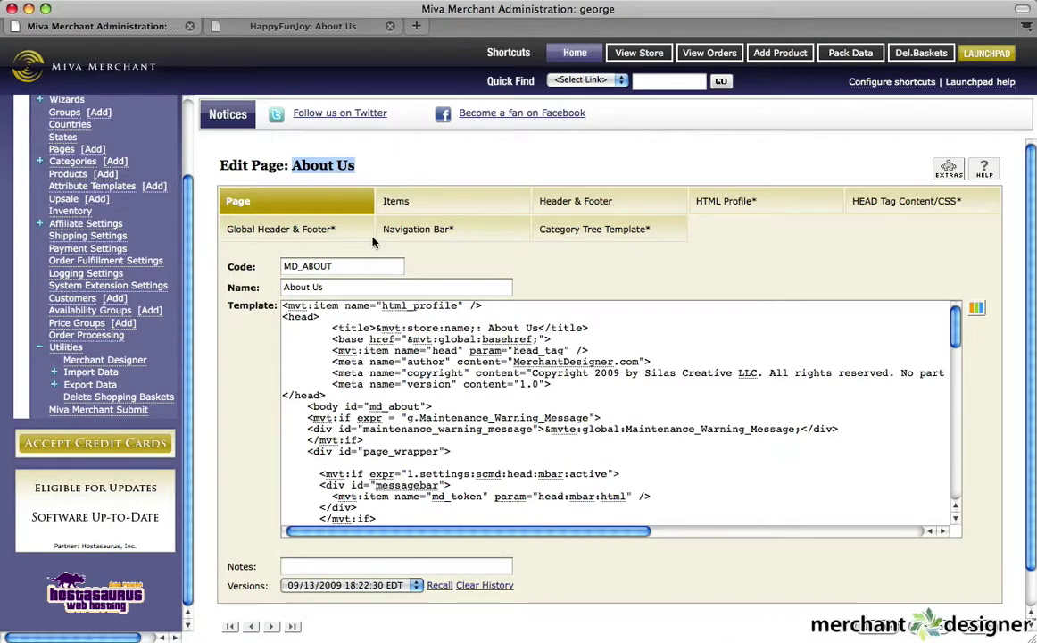
left_click_drag(332, 327, 576, 496)
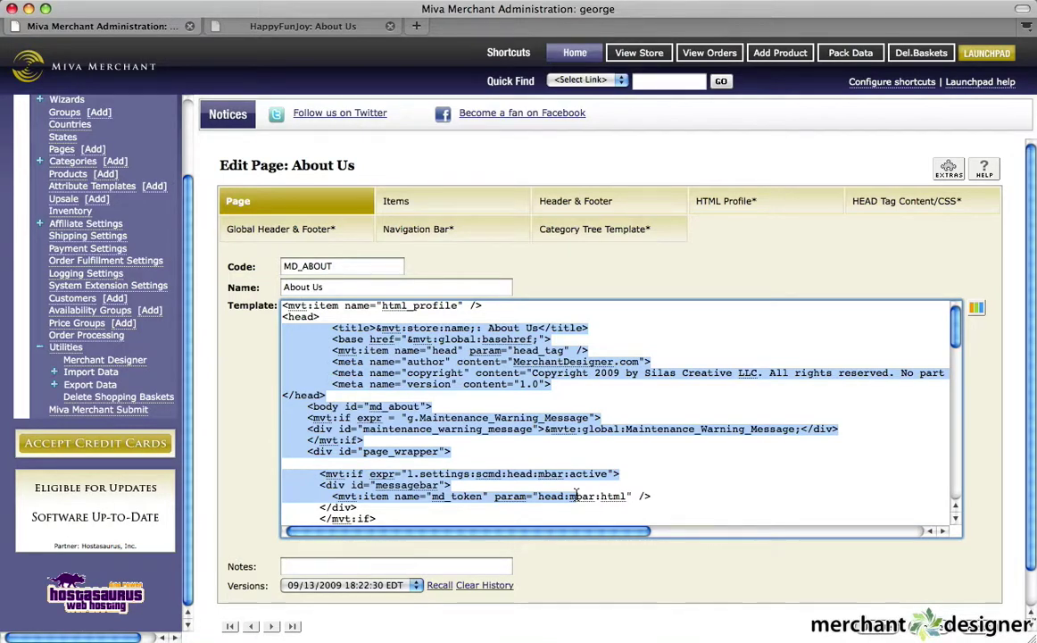
left_click(584, 202)
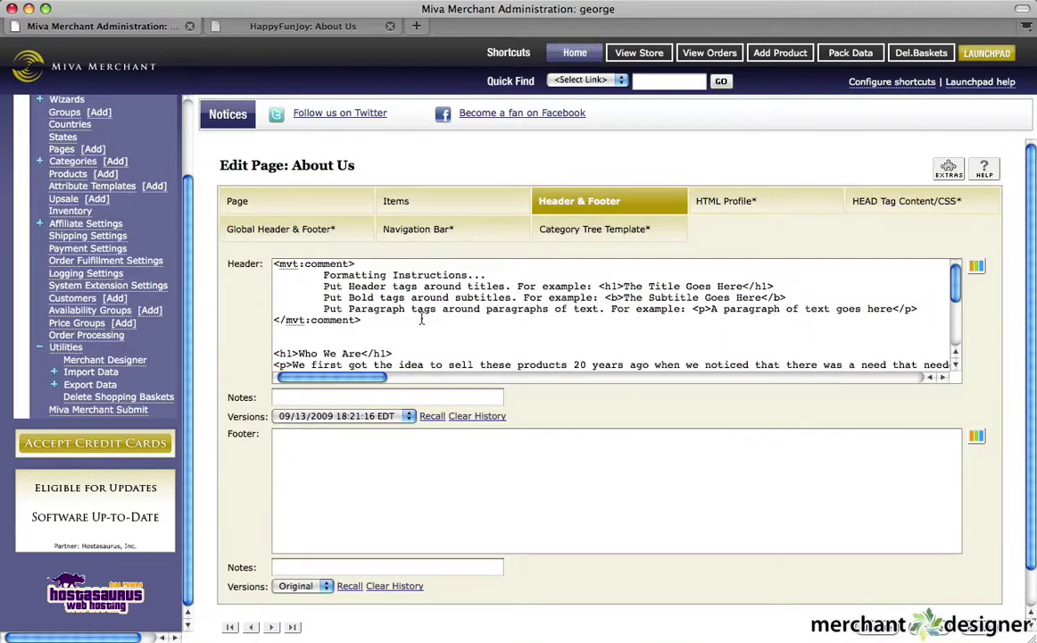
Select the whole About Us header, including the formatting comment and Who We Are text.
left_click(360, 321)
left_click_drag(274, 265, 632, 367)
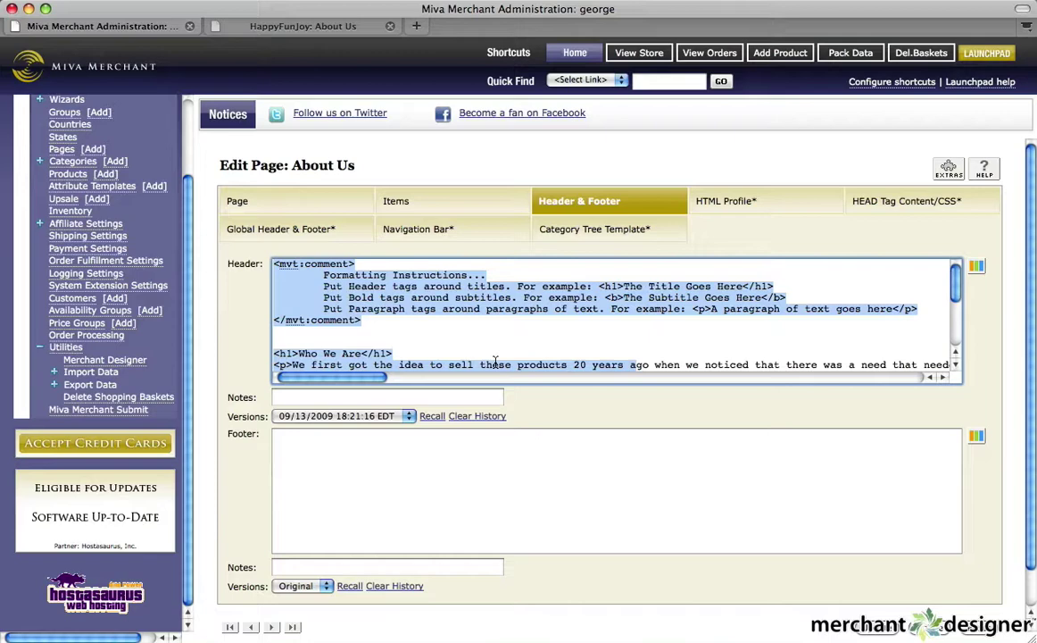
left_click(495, 362)
key("super+a")
key("super+c")
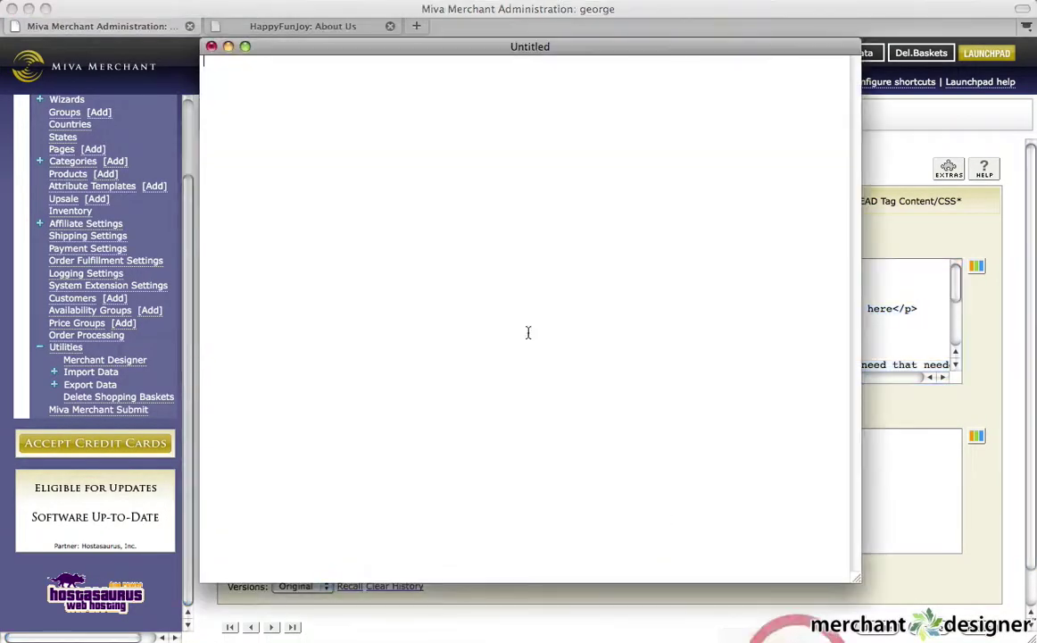
Paste the About Us header code into a new TextEdit document and review its title and paragraph tags.
left_click(504, 283)
key("super+v")
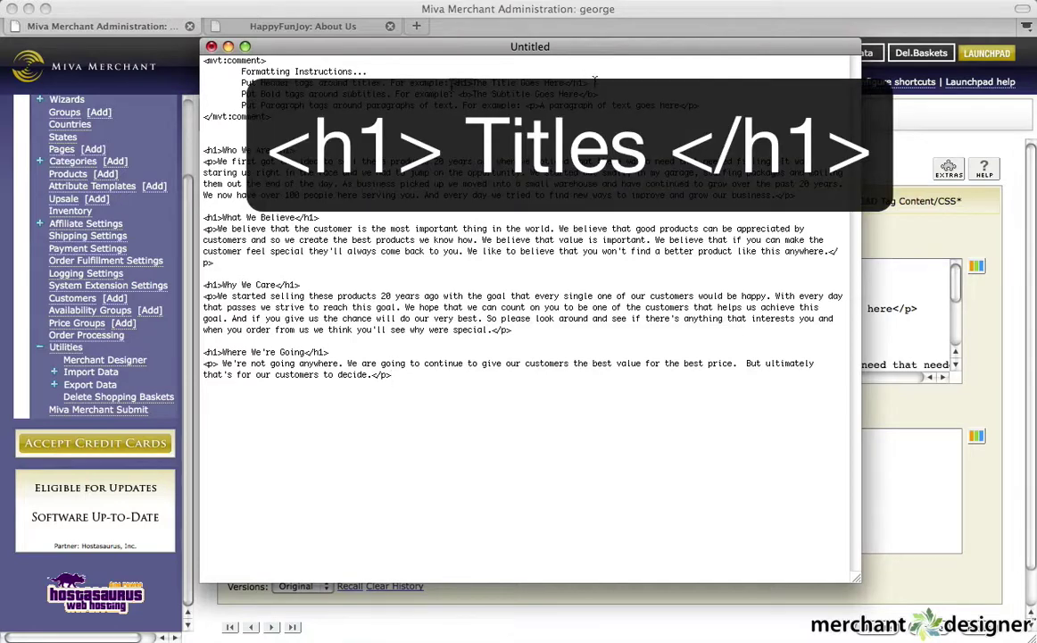
left_click_drag(455, 83, 587, 83)
left_click_drag(456, 94, 471, 94)
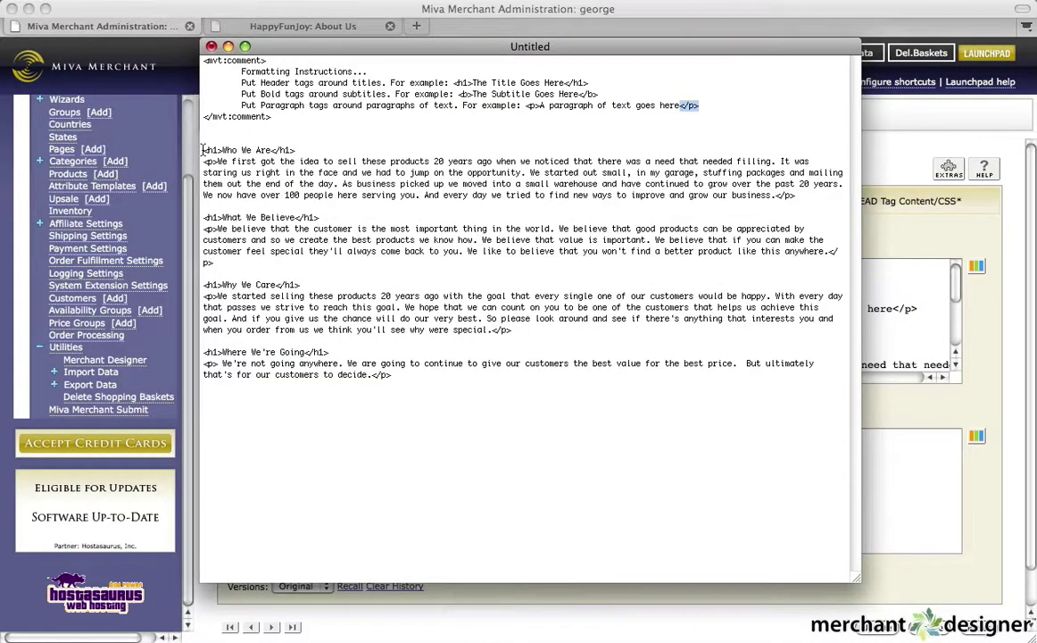
left_click_drag(203, 143, 205, 214)
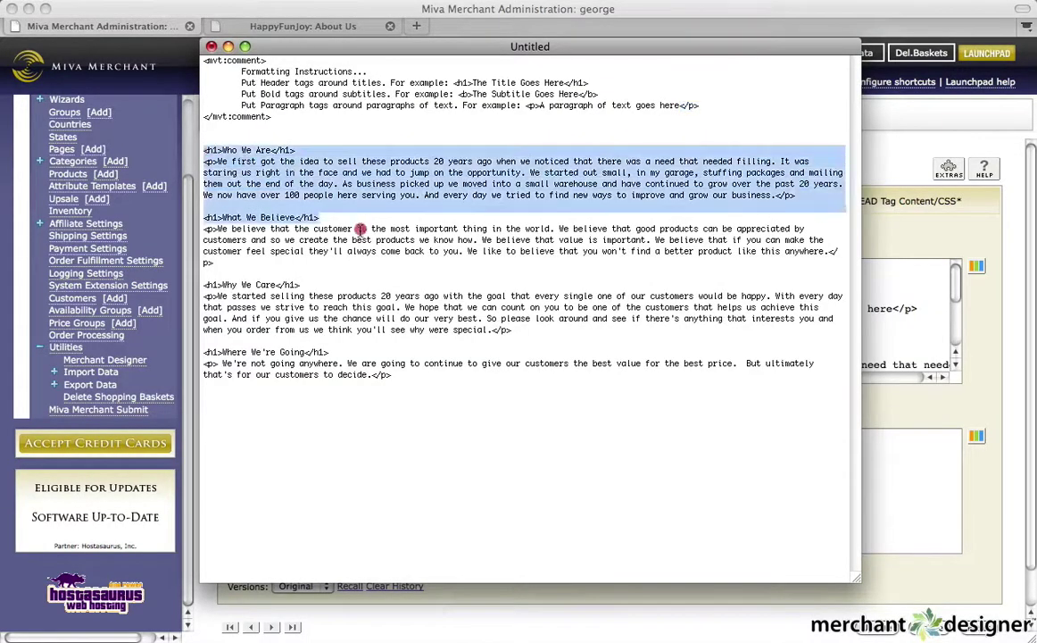
left_click_drag(359, 229, 461, 377)
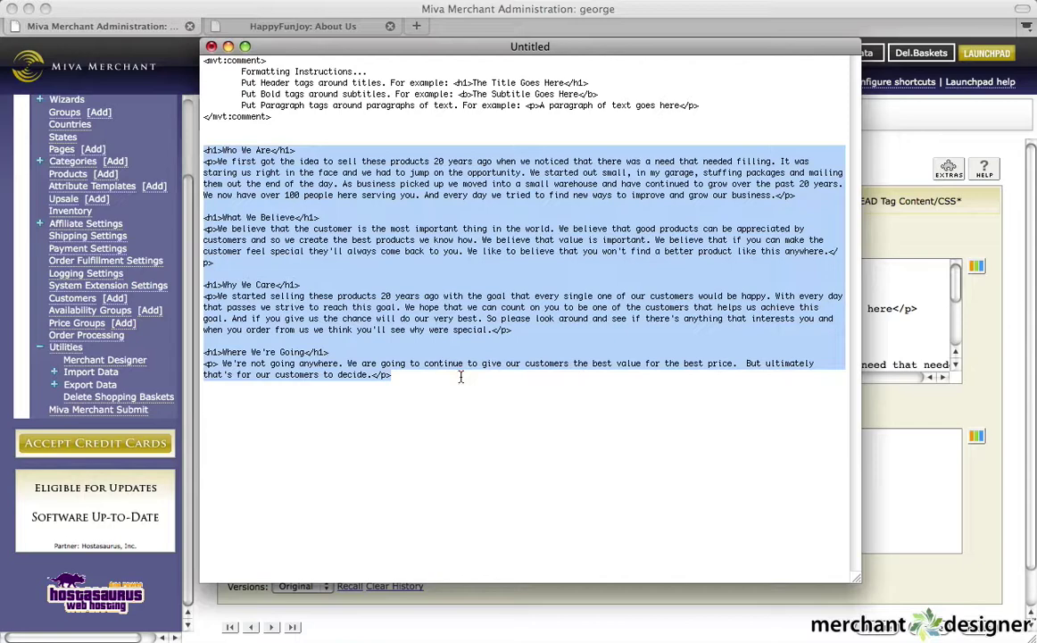
left_click(461, 377)
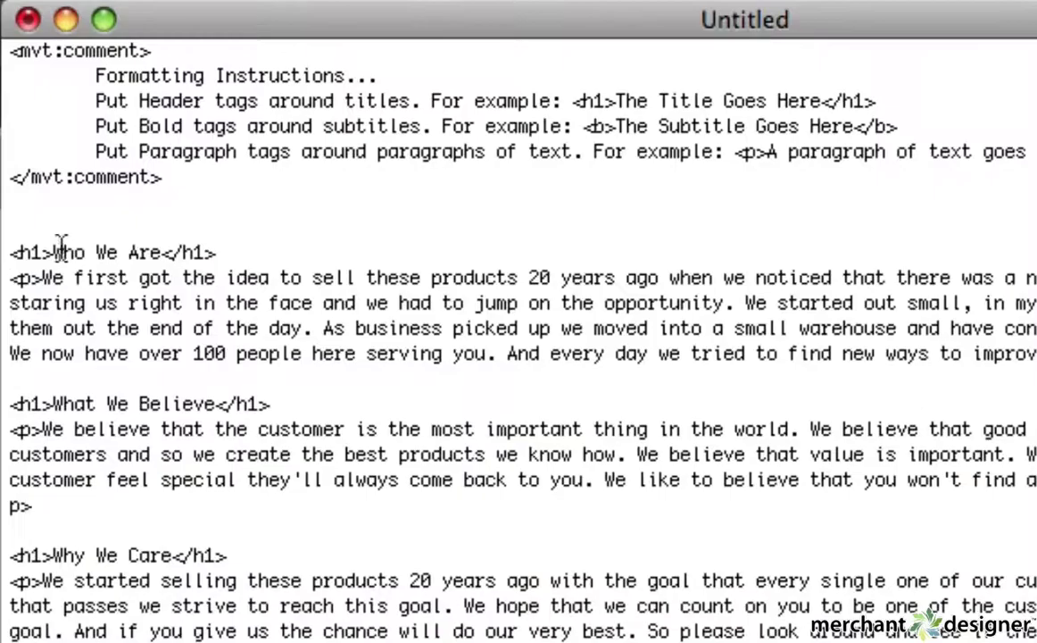
Examine the Who We Are title with its opening and closing title tags and the paragraph tag.
left_click_drag(55, 251, 172, 252)
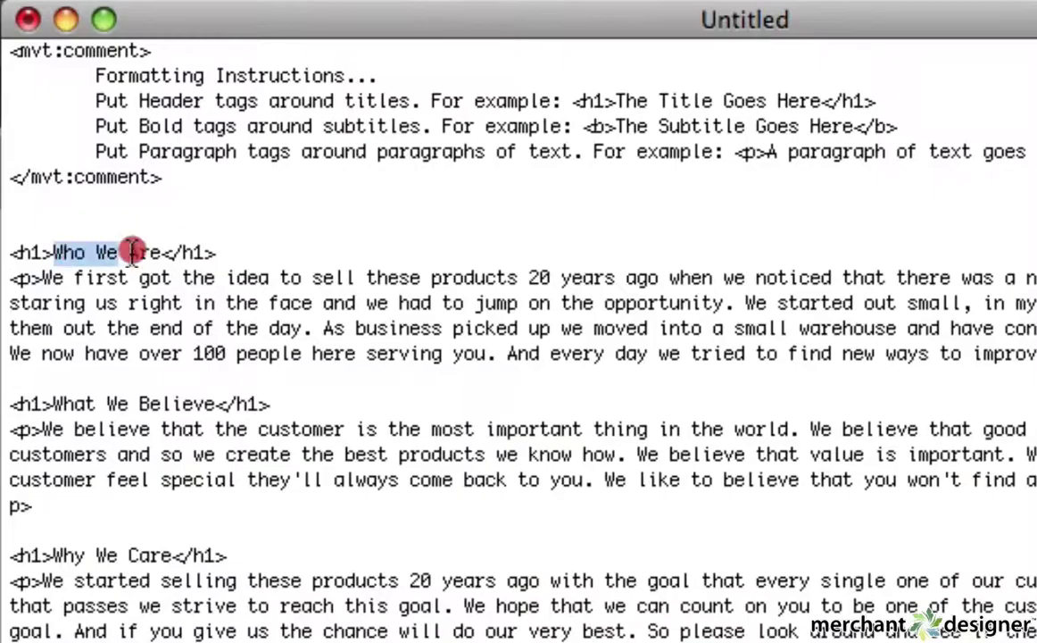
left_click_drag(12, 253, 52, 252)
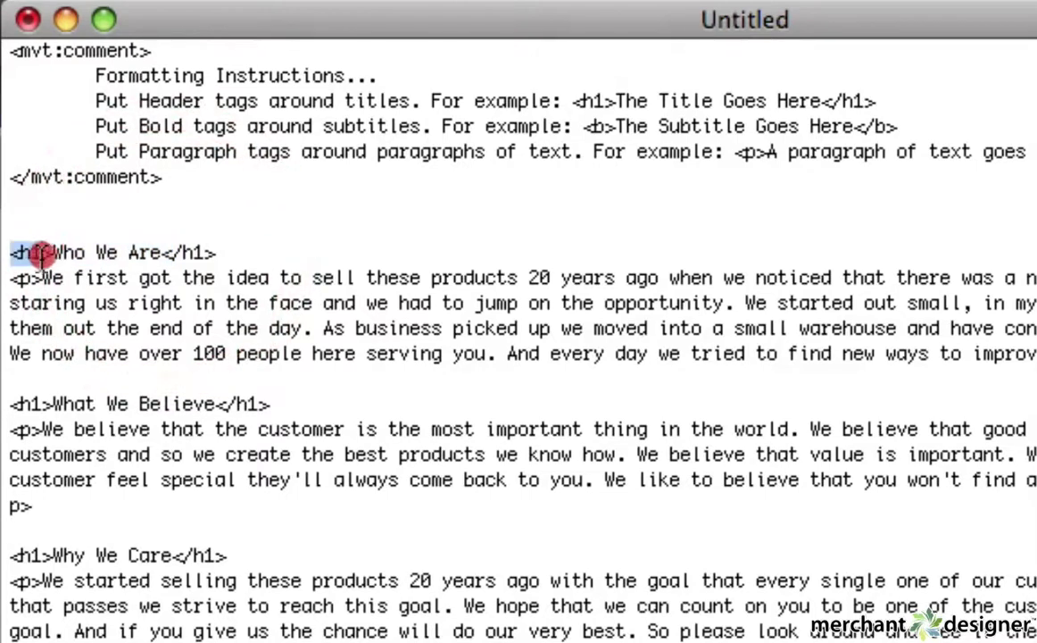
left_click_drag(216, 253, 165, 252)
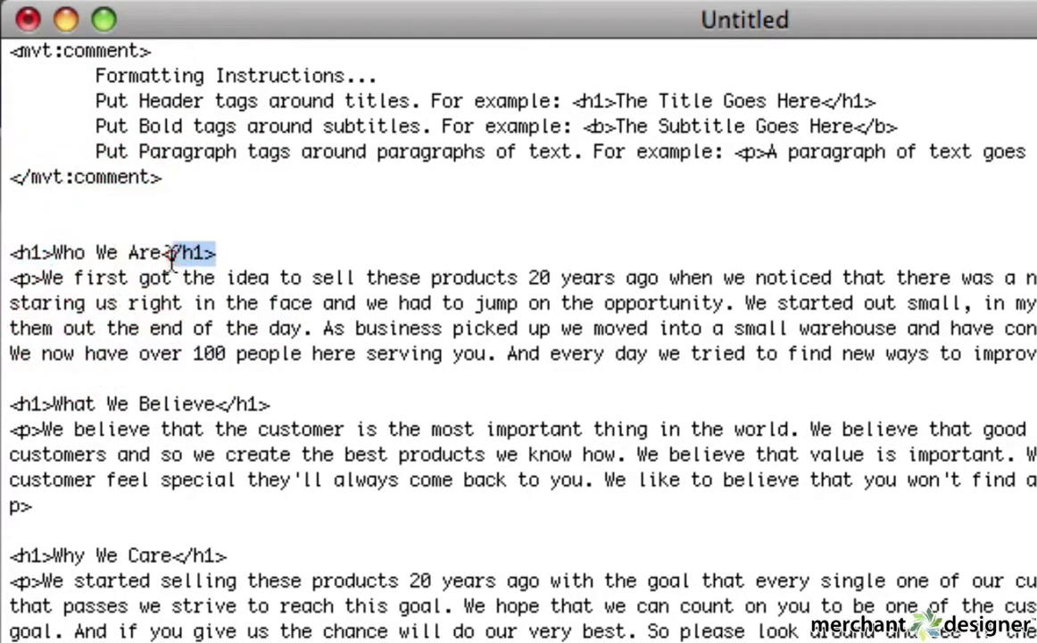
left_click(174, 253)
left_click_drag(42, 279, 9, 277)
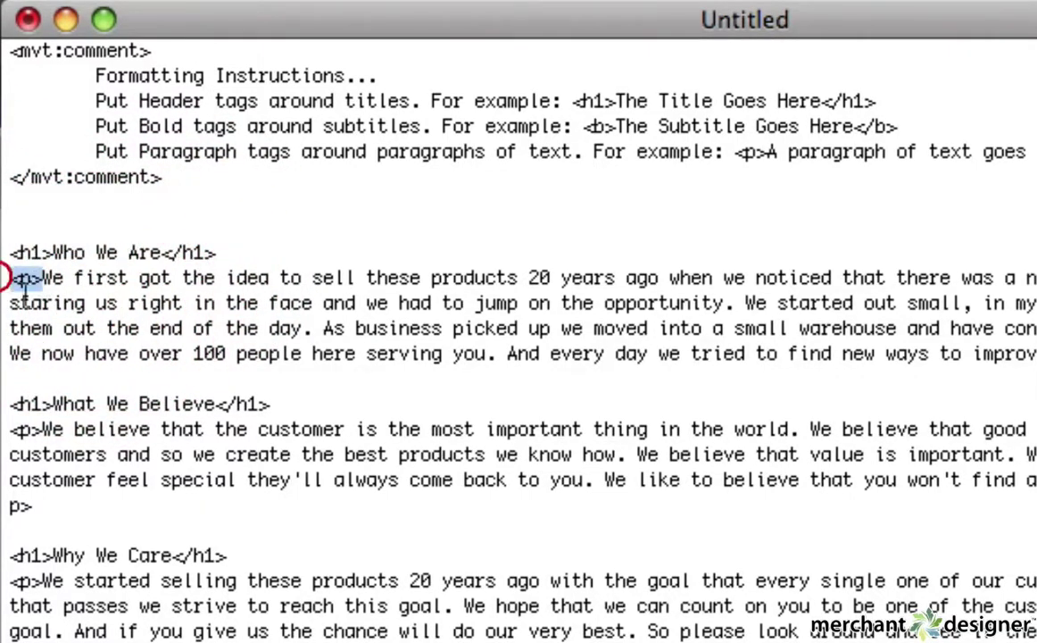
key("Left")
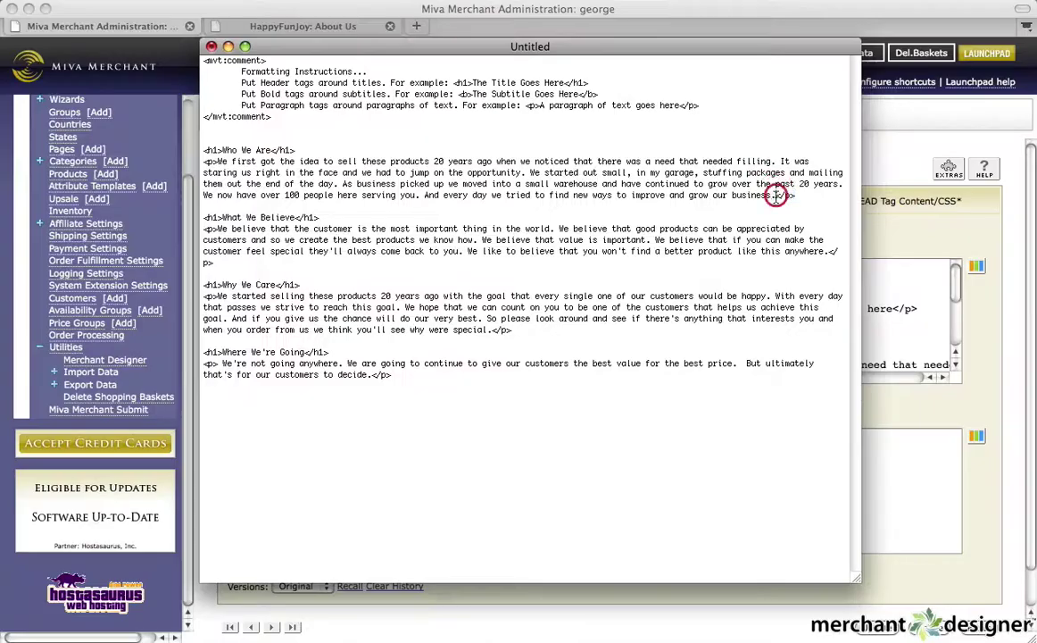
Duplicate the Where We're Going block below the original, then select all sections from Who We Are down.
left_click_drag(392, 374, 204, 353)
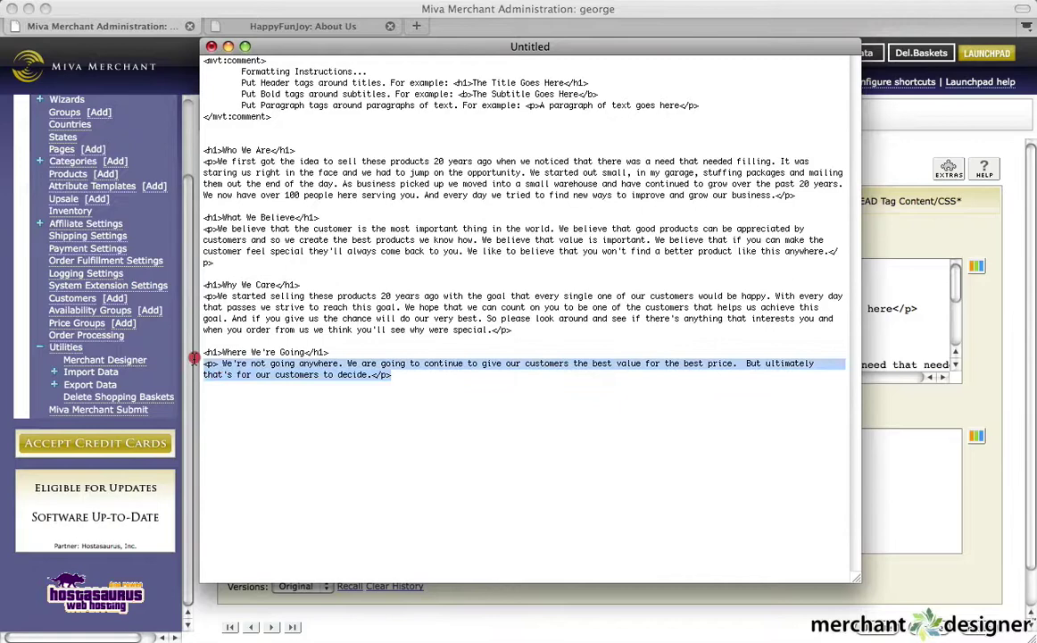
left_click(230, 385)
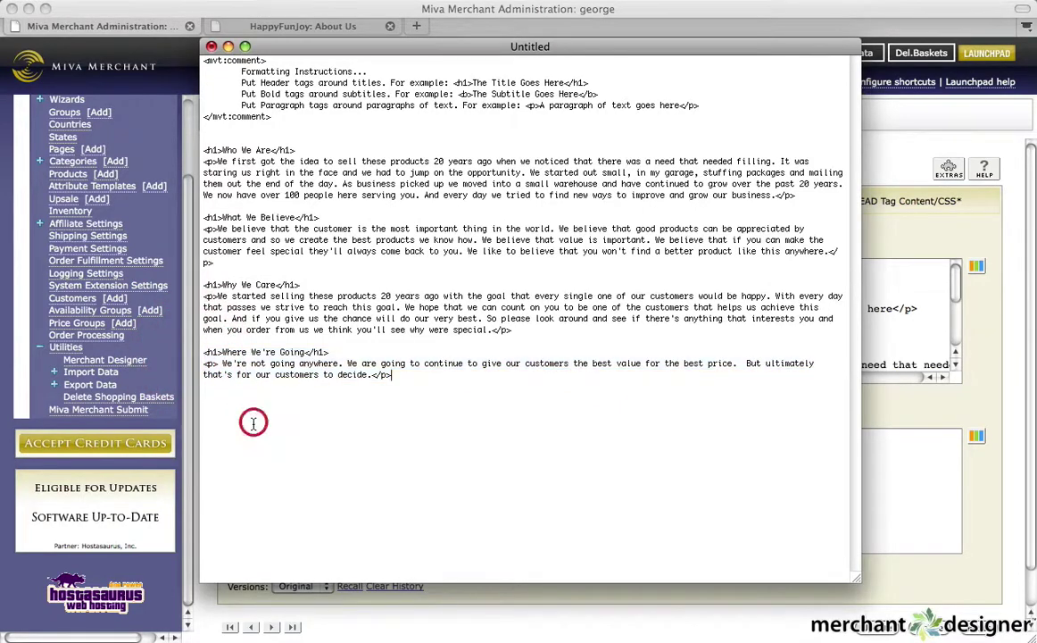
key("Return")
type("<h1>Where We're Going</h1> <p> We're not going anywhere. We are going to continue to give our customers the best value for the best price.  But ultimately that's for our customers to decide.</p>")
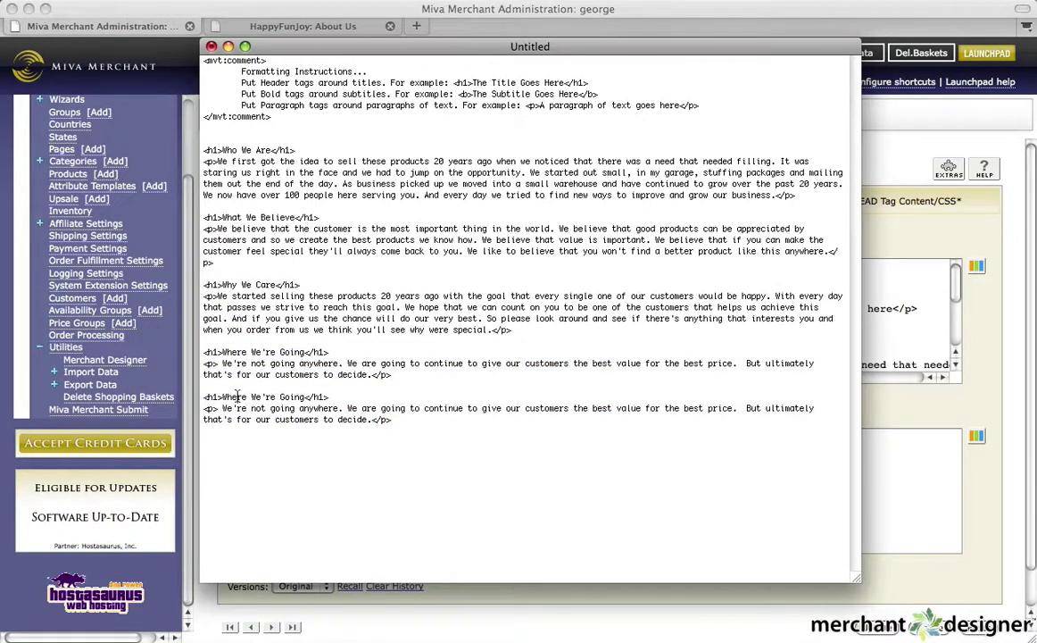
left_click_drag(222, 397, 304, 396)
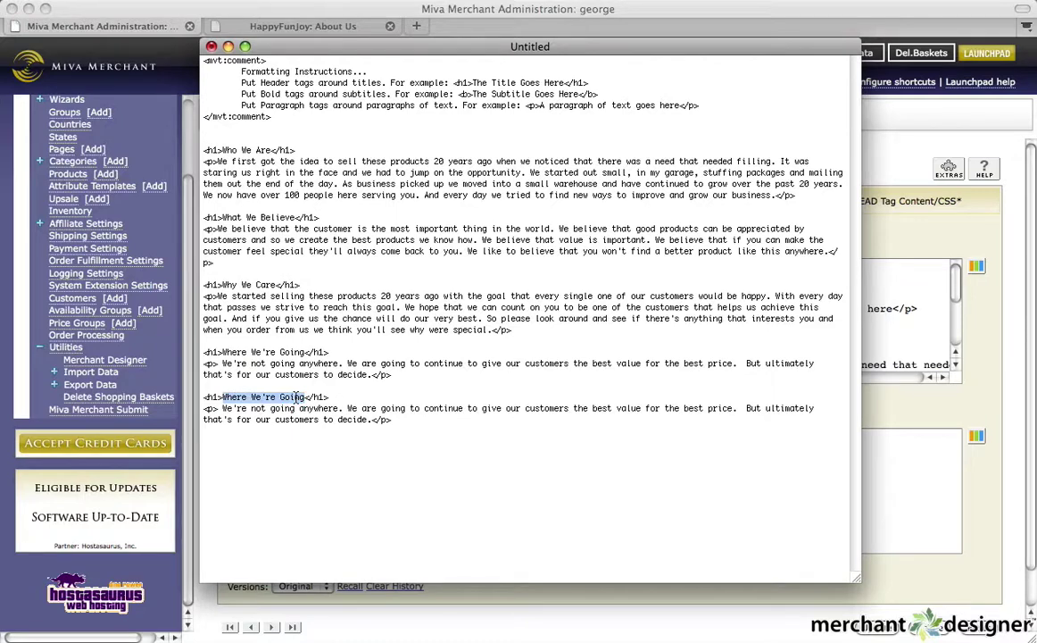
left_click(492, 357)
left_click_drag(400, 425, 188, 154)
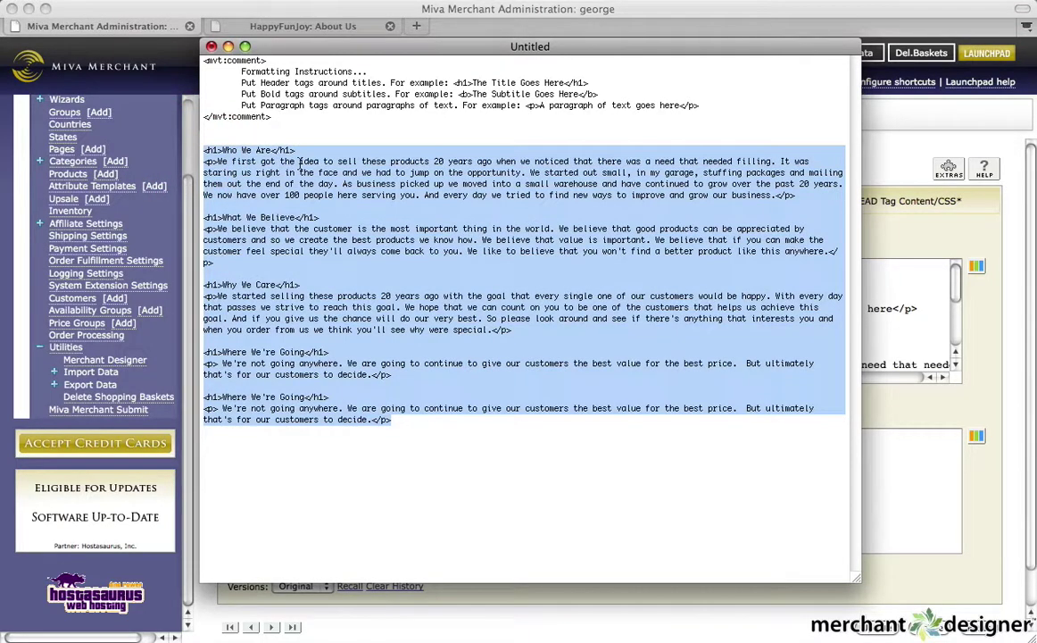
Paste the chocolate text over the old sections and check the Our Love Of Chocolate h1 heading and paragraph.
type("<h1>Our Love Of Chocolate</h1> <p>If you think back to all the joy that chocolate has given you over the span of you life, you might actually be amazed. How many times have the happy grunts and moans escaped from your mouth while enjoying a chocolate delight. Our goal is to keep you forever noisy with our delicious confections.</p>  <h1>What Magic Is This? How We Make Chocolate</h1> <p>Before cocoa can be made into chocolate, it goes through several steps of processing. Cocoa processing includes converting the beans into nibs, liquor, butter, cake and powder. Chocolate manufacturing includes the blending and refining of cocoa liquor, cocoa butter and various ingredients, such as milk and sugar.</p>  <p>To further refine the texture, and to really bring out the flavor, the mixture is then \"conched.\" That is, it's run through a machine (a conch - so named because the first such machine looked kind of like a conch shell) that mixes and mashes and swirls and aerates the chocolate. At this point we will probably add some more cocoa butter and maybe some soy lecithin - these will give the chocolate its silky smooth texture. Conching can last a few hours for cheaper chocolates, and up to six days for the expensive stuff!</p>  <p> The chocolate is then tempered by stirring it, letting it cool, heating it back up slowly, and repeating the process several times. This will give our chocolate that nice glossy look, and it will help it melt properly.</p>  <p> Finally, we have chocolate! Some people might use the liquid chocolate in candies or cookies or ice cream, but let's pour our lovely mixture into a mold (how about in the shape of a bunny rabbit?), let it harden, then chomp its ears off!</p>")
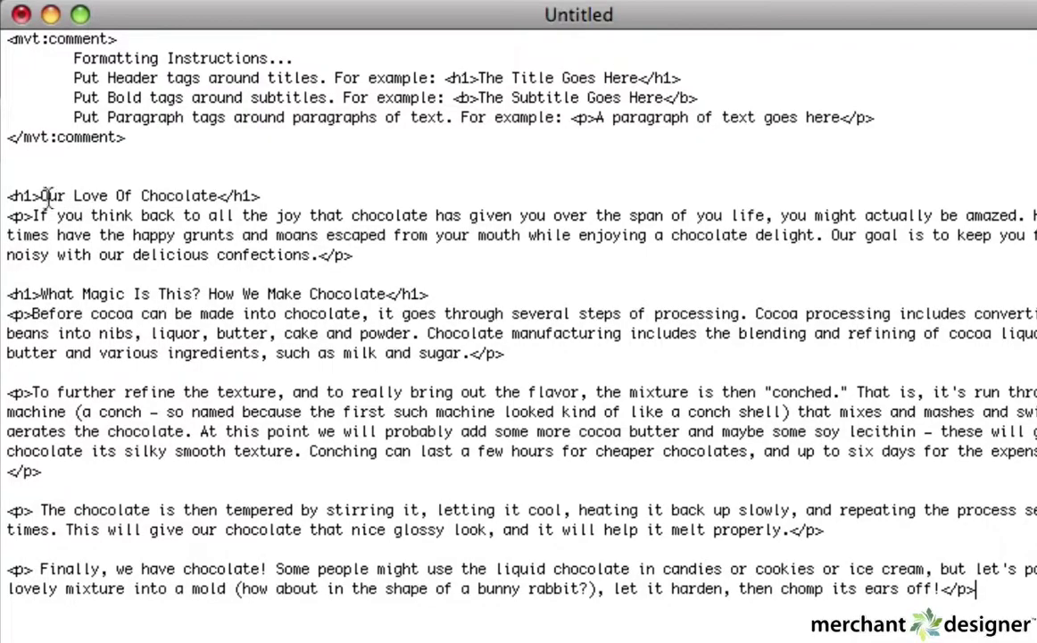
left_click_drag(223, 150, 302, 152)
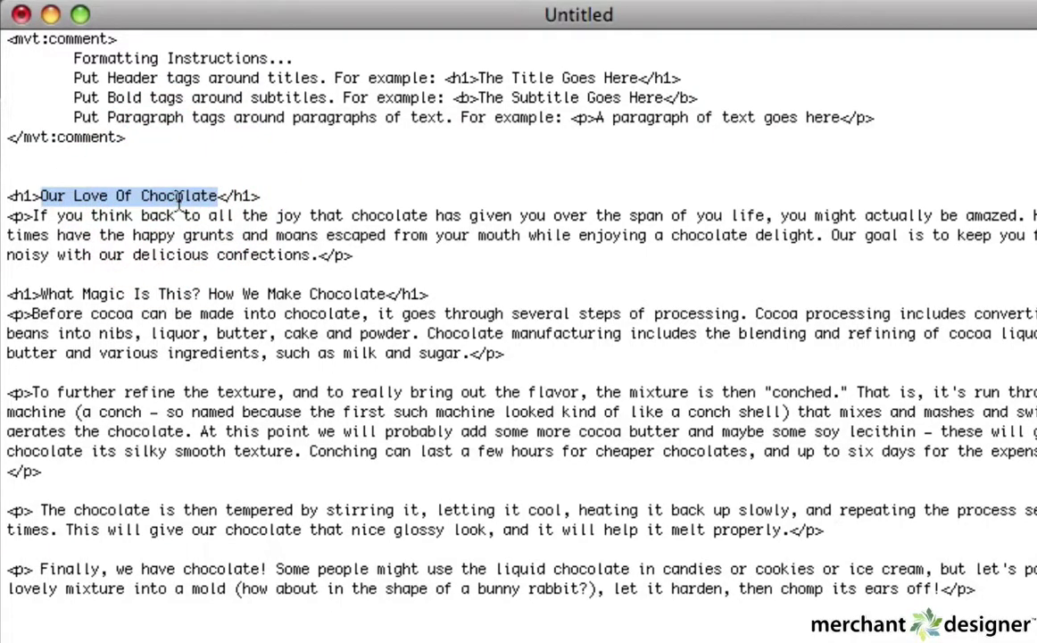
left_click_drag(220, 195, 258, 196)
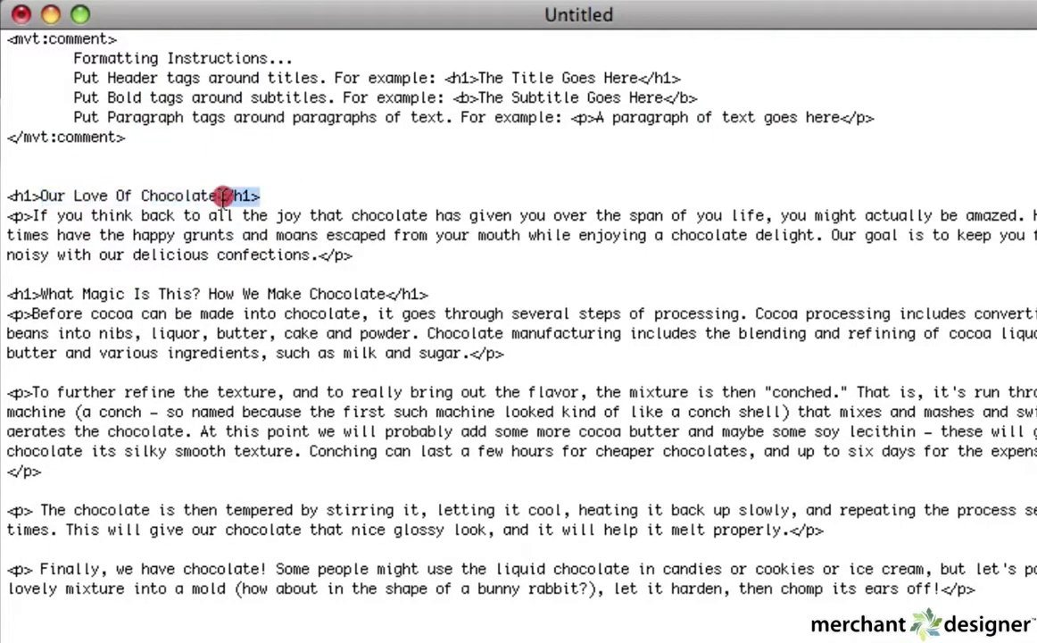
double_click(24, 195)
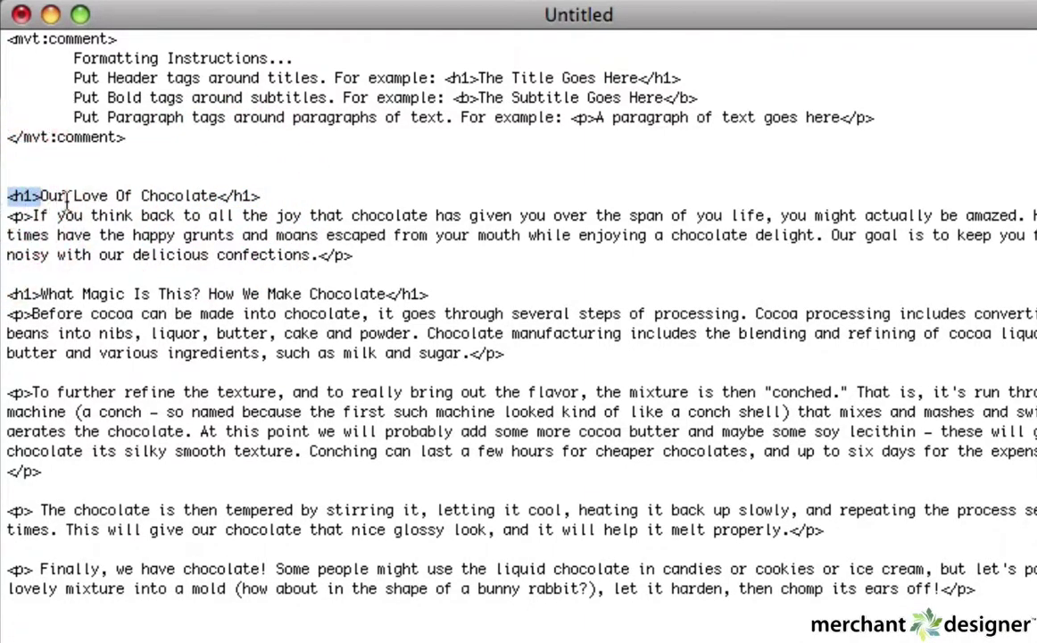
left_click_drag(7, 216, 353, 255)
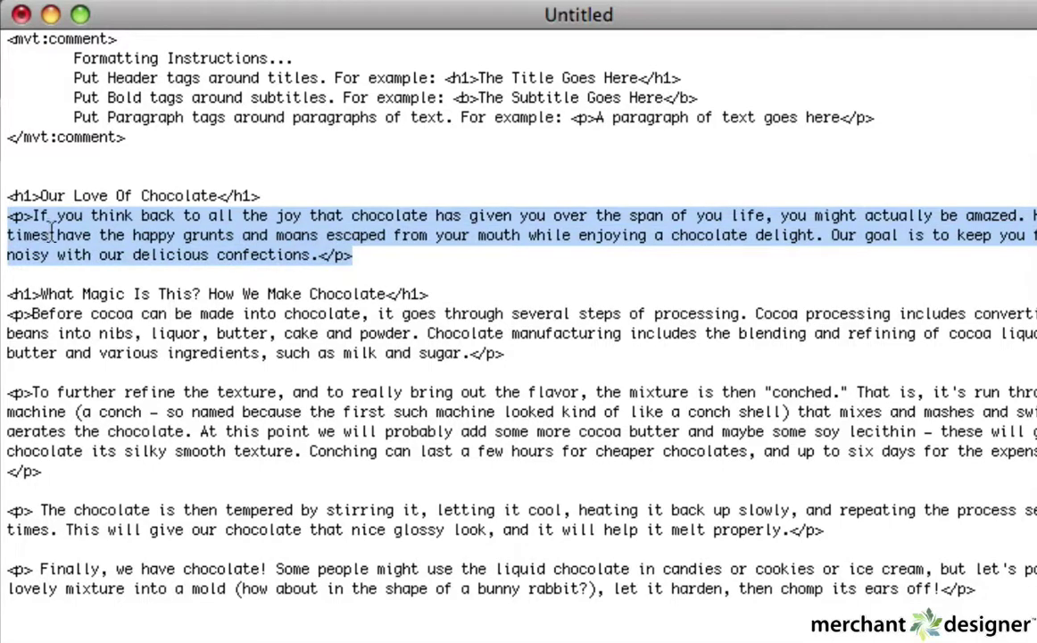
Check the How We Make Chocolate heading and the conching and tempering paragraph tags, then select everything.
left_click_drag(7, 294, 505, 354)
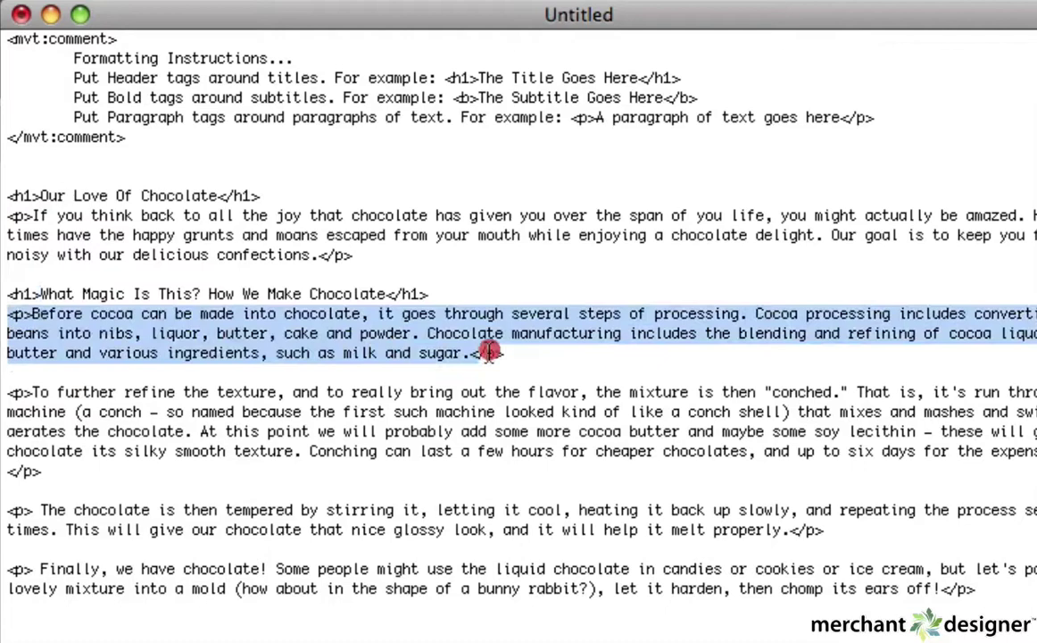
left_click_drag(8, 392, 91, 474)
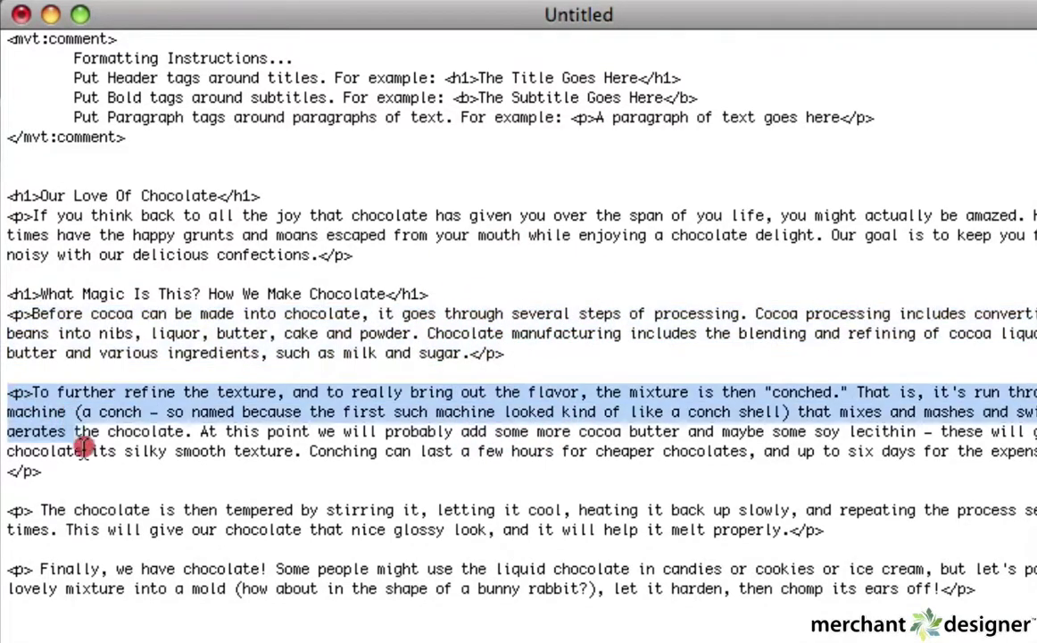
left_click(87, 412)
left_click_drag(7, 392, 32, 393)
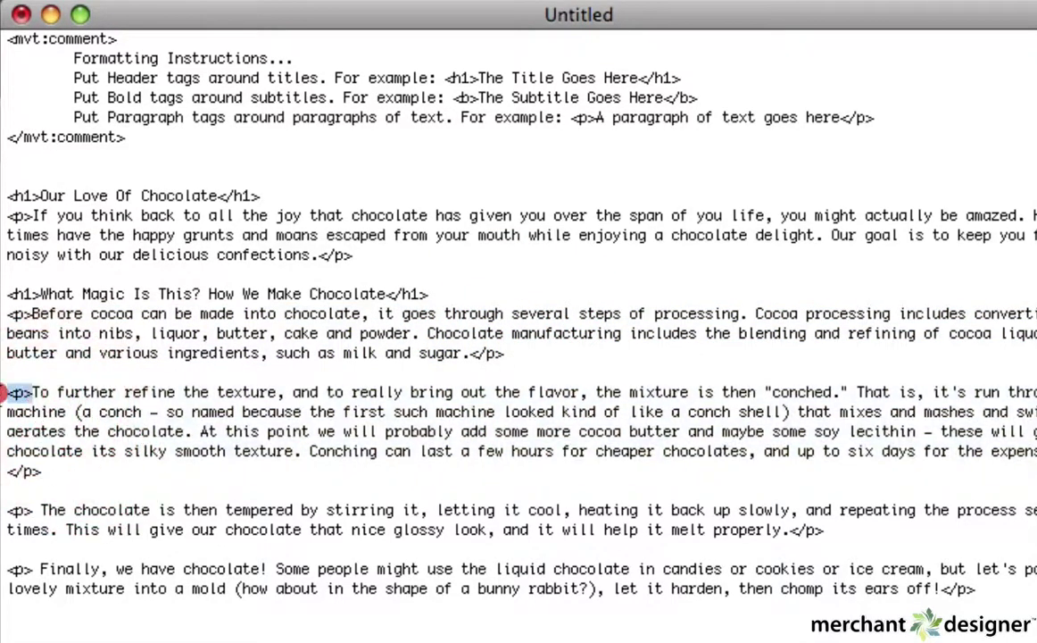
mouse_move(7, 471)
left_mouse_down()
mouse_move(42, 471)
mouse_move(7, 510)
left_mouse_up()
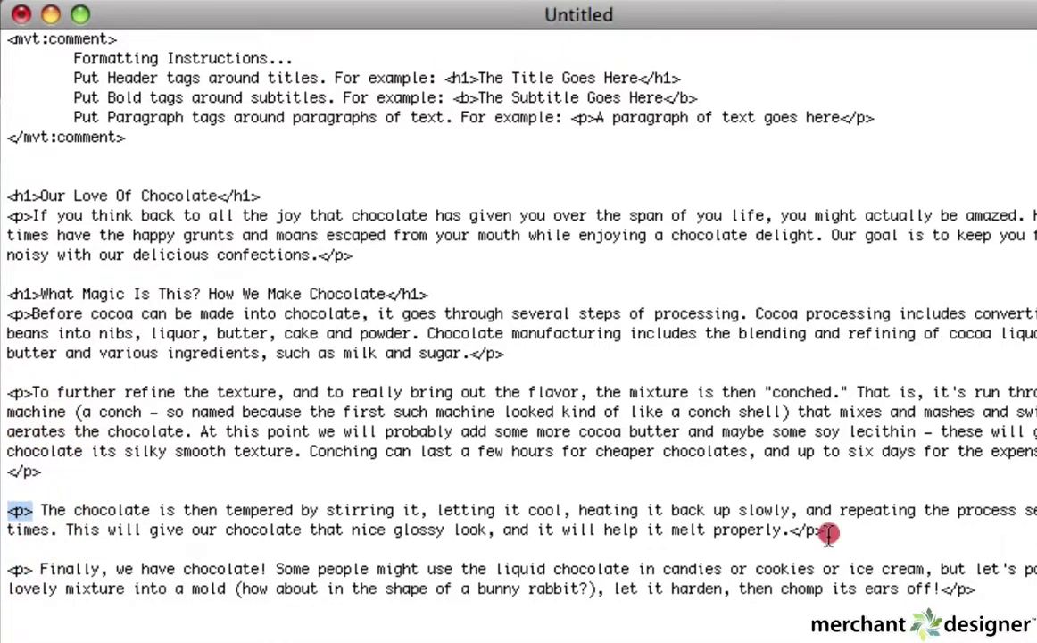
left_click_drag(829, 533, 790, 531)
left_click(664, 491)
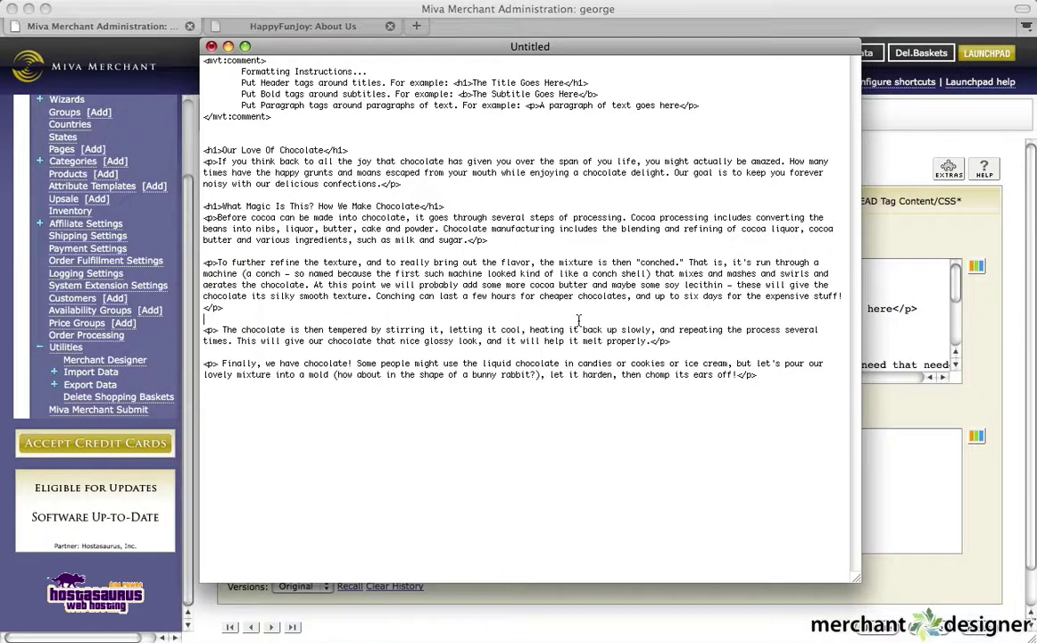
key("ctrl+a")
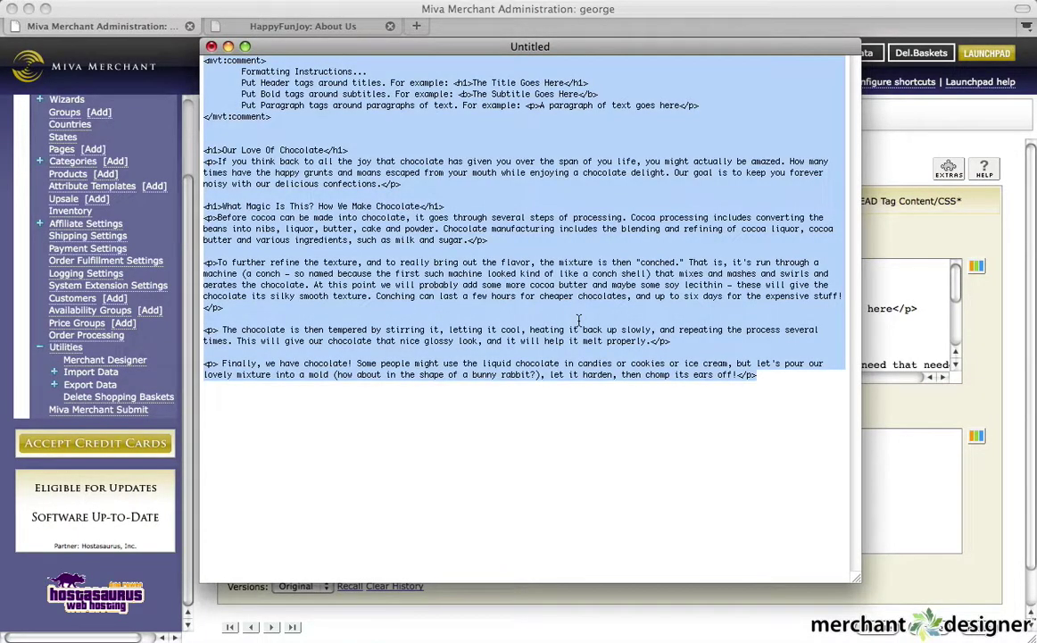
Replace the About Us header with the chocolate text, save the page, and return to the storefront About Us tab.
key("alt+Tab")
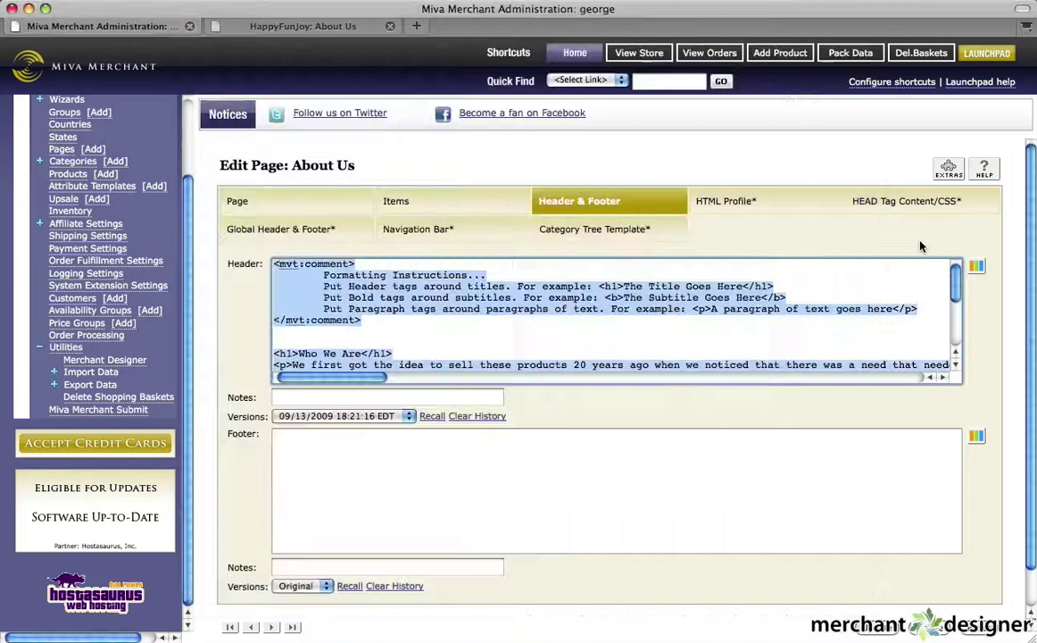
left_click(594, 297)
key("ctrl+a")
key("ctrl+v")
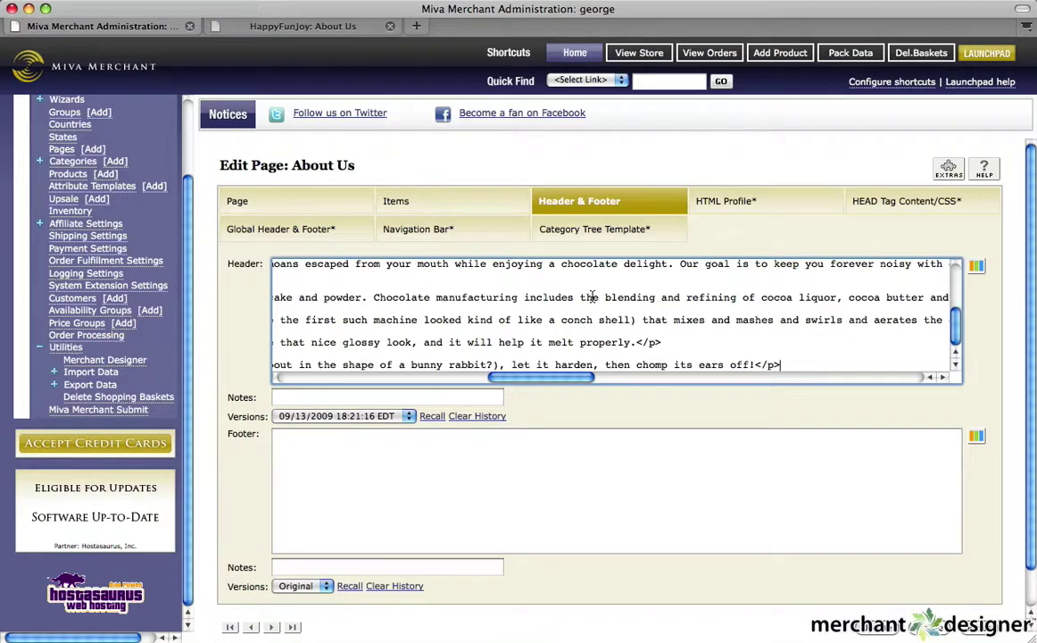
scroll(592, 297, "down", 1)
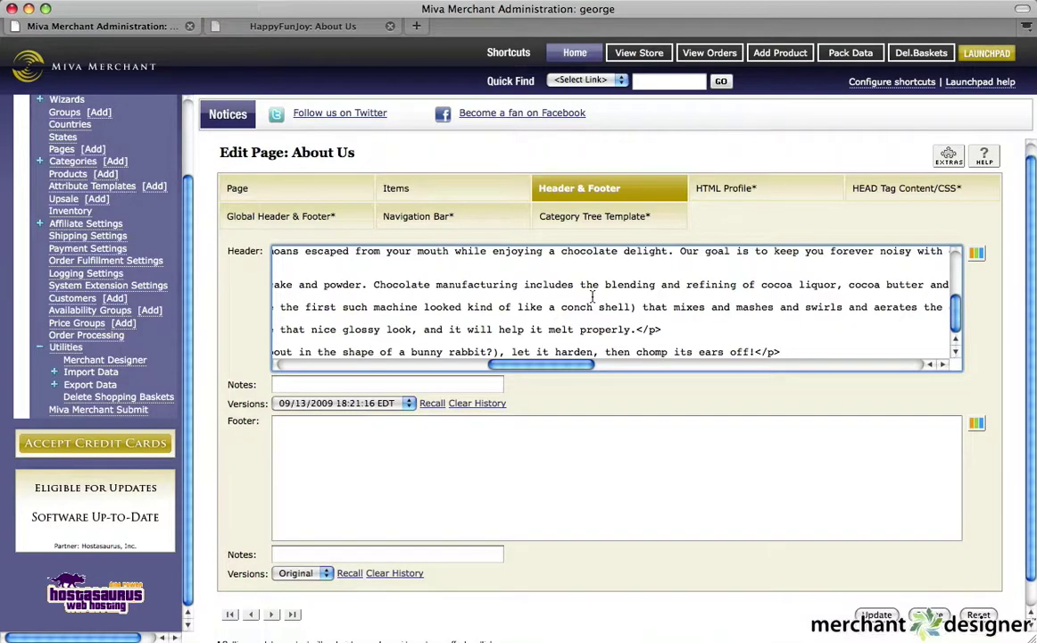
left_click(875, 615)
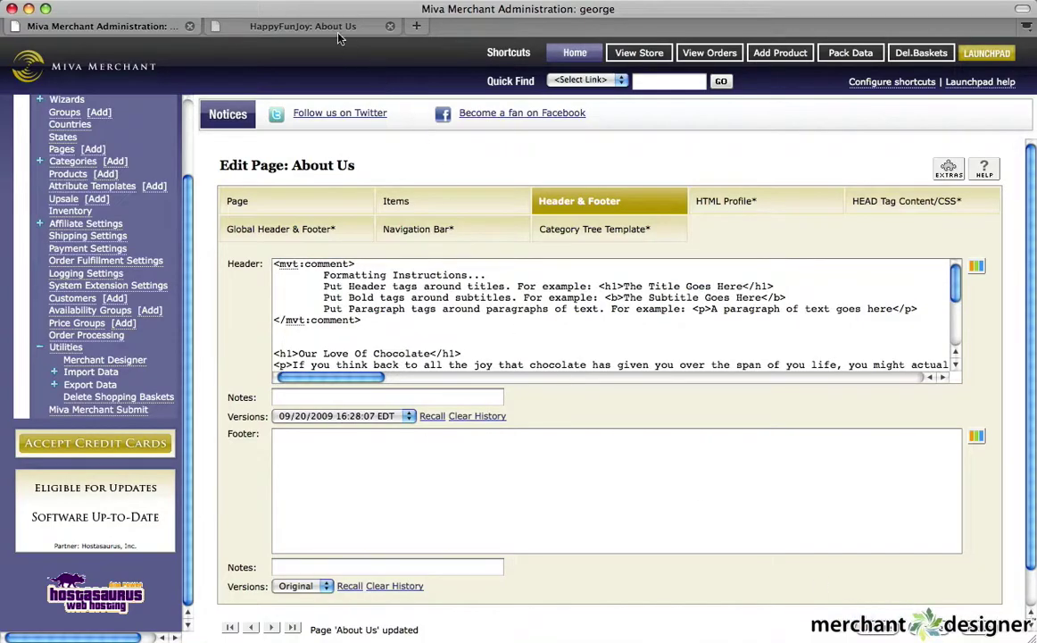
left_click(304, 26)
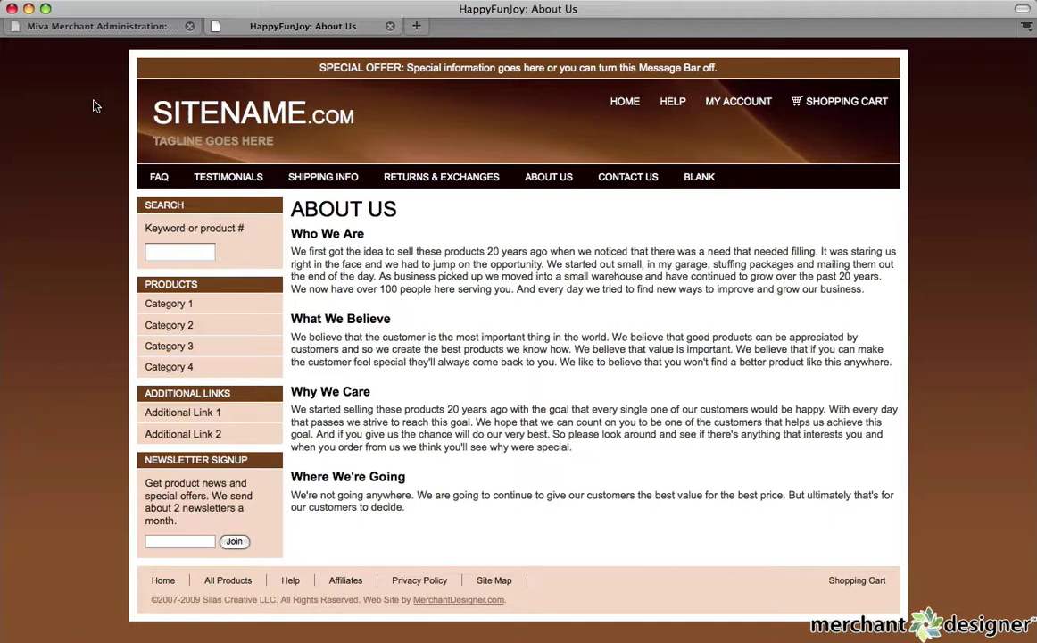
Reload the storefront About Us page to confirm the chocolate headings, then return to the admin edit screen.
key("super+r")
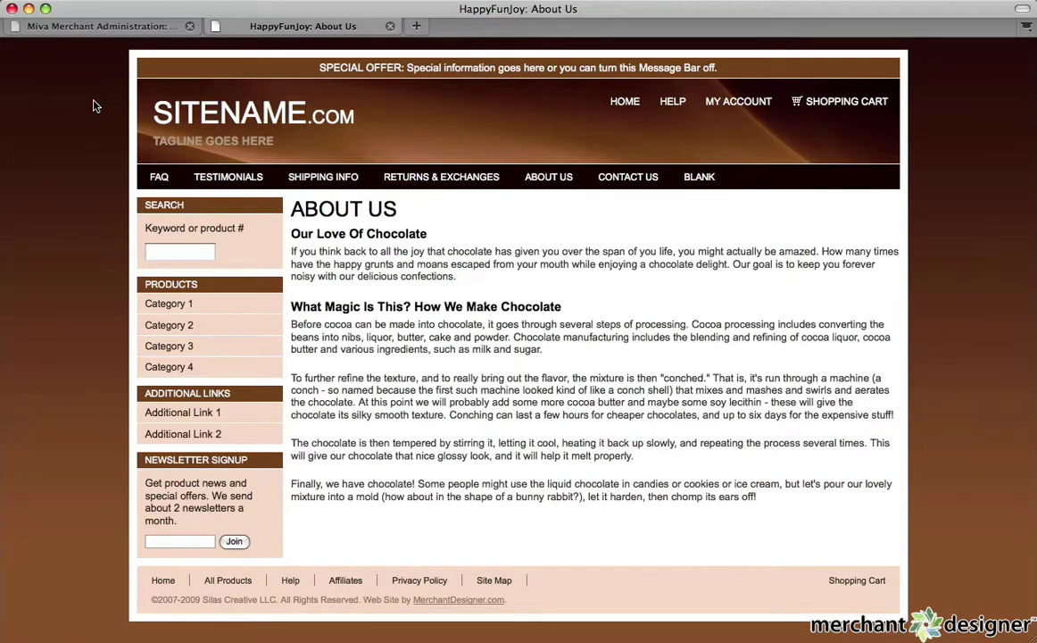
left_click_drag(290, 233, 381, 233)
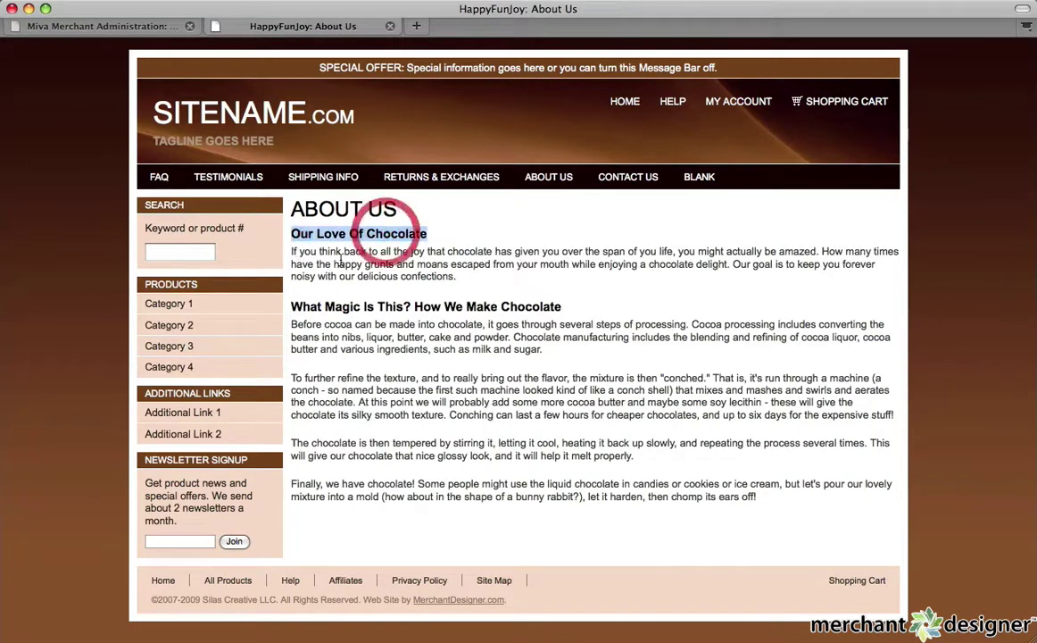
left_click(310, 234)
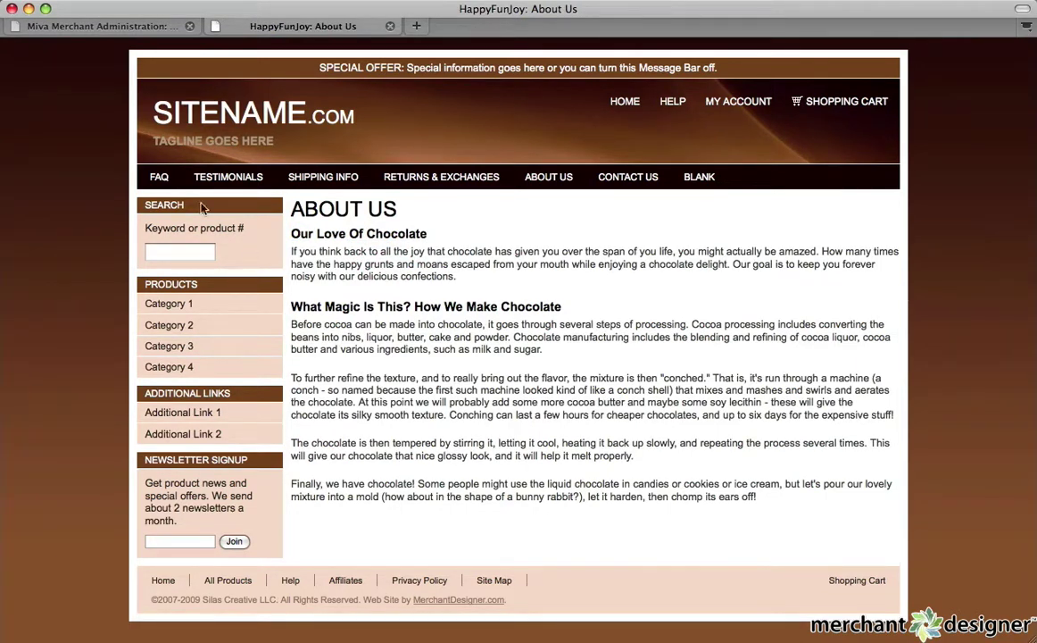
left_click(100, 26)
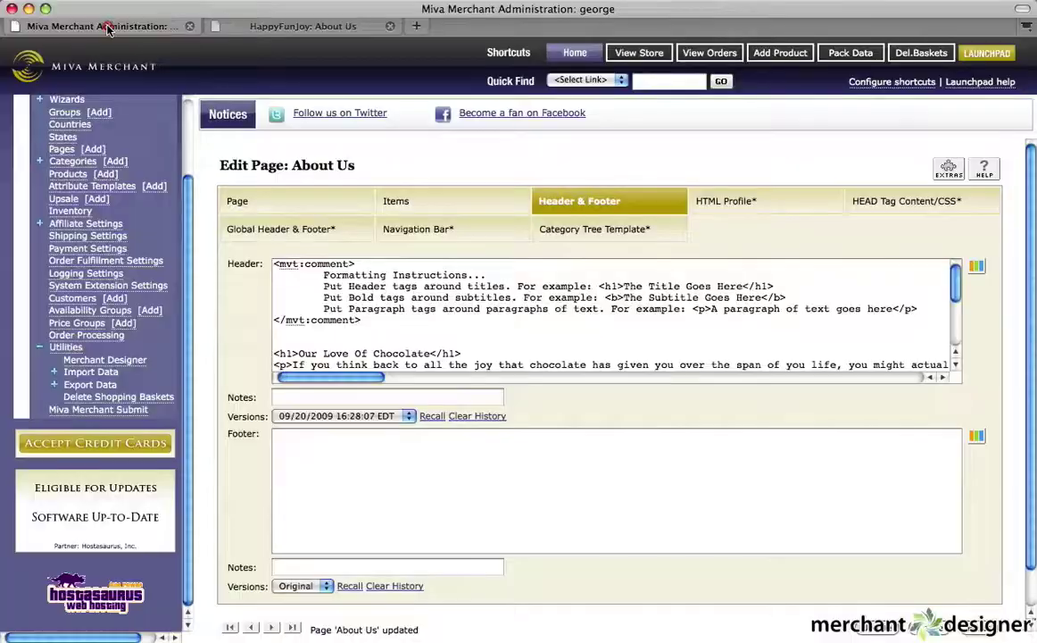
Add '!' after 'Our Love Of Chocolate' in the header and save it as a new version.
scroll(408, 294, "down", 2)
left_click(393, 300)
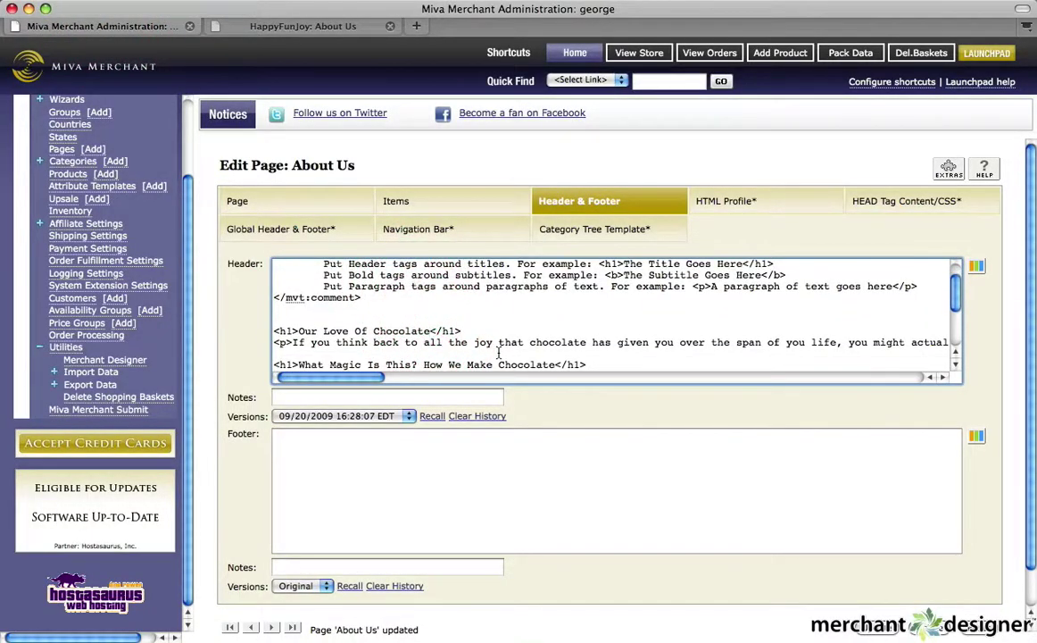
type("!")
scroll(681, 432, "down", 2)
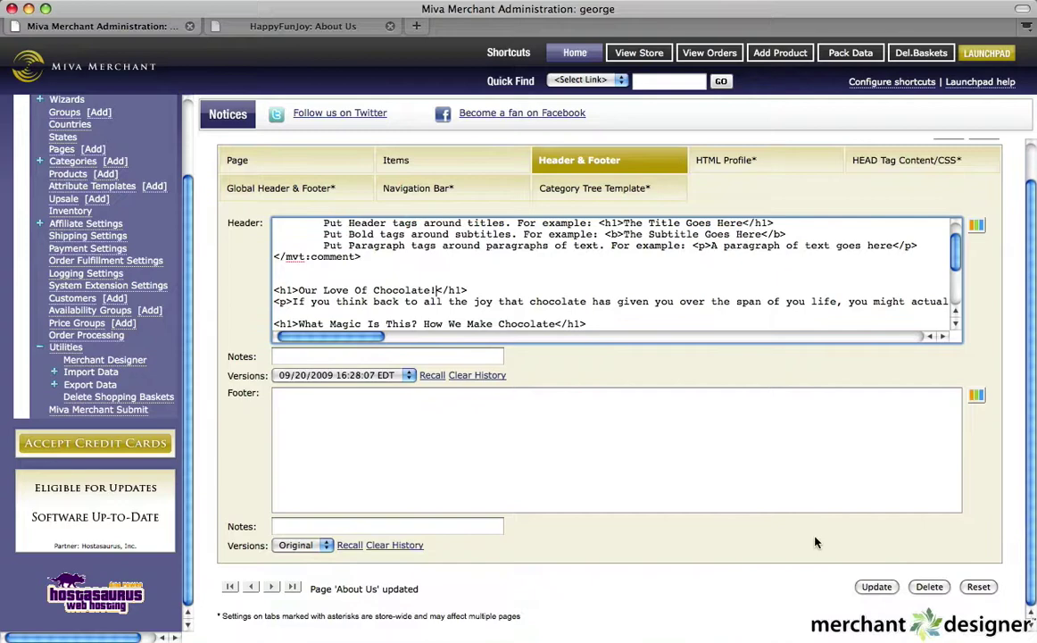
left_click(880, 588)
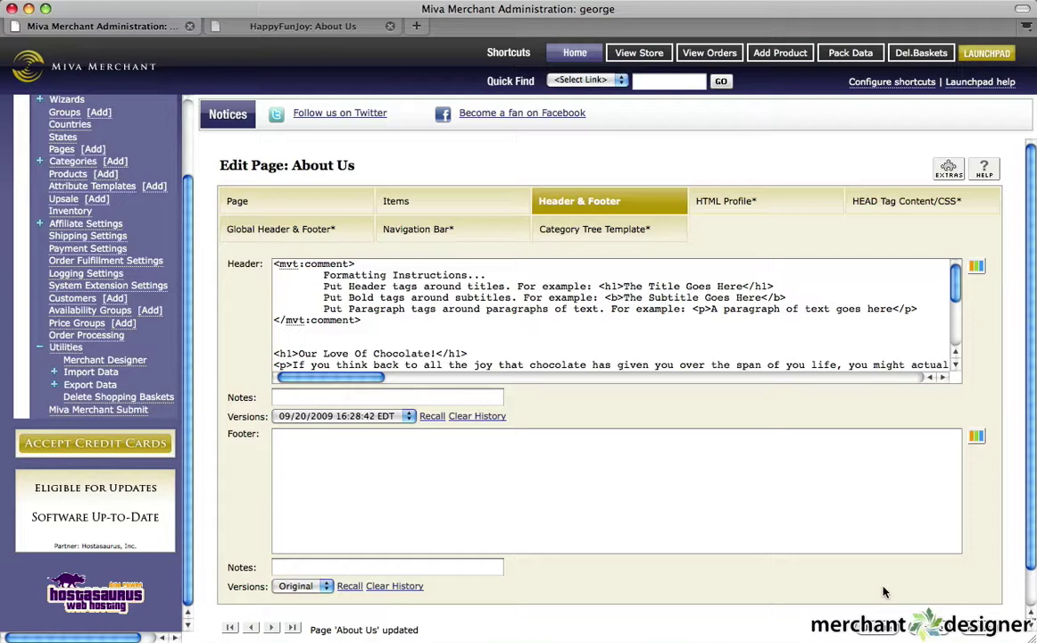
Recall the 09/20/2009 16:28:07 EDT header version and review its formatting comment.
left_click(242, 416)
left_click(332, 416)
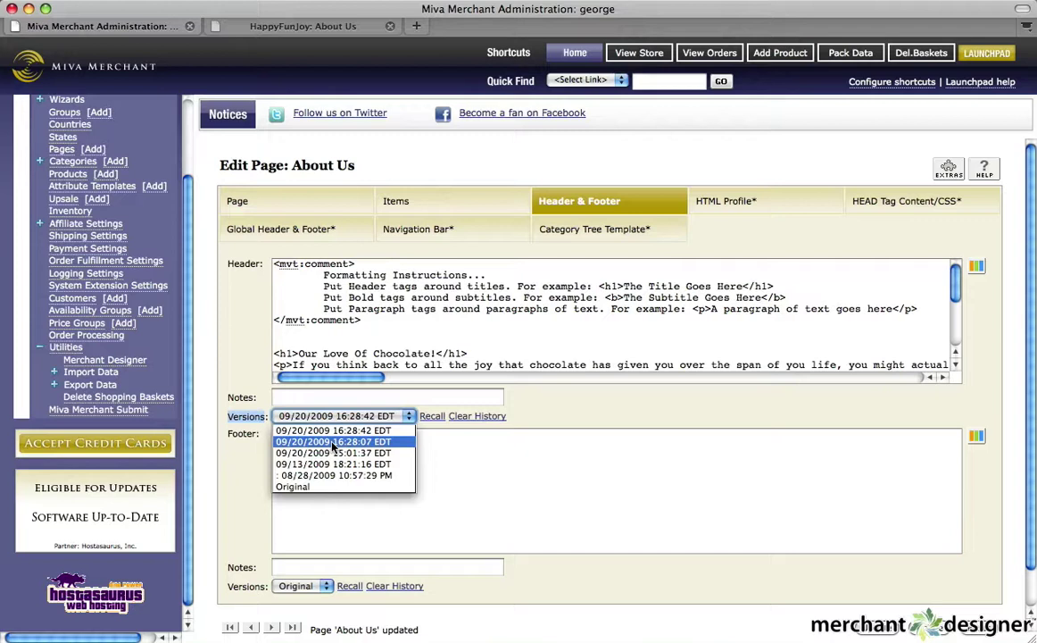
left_click(332, 440)
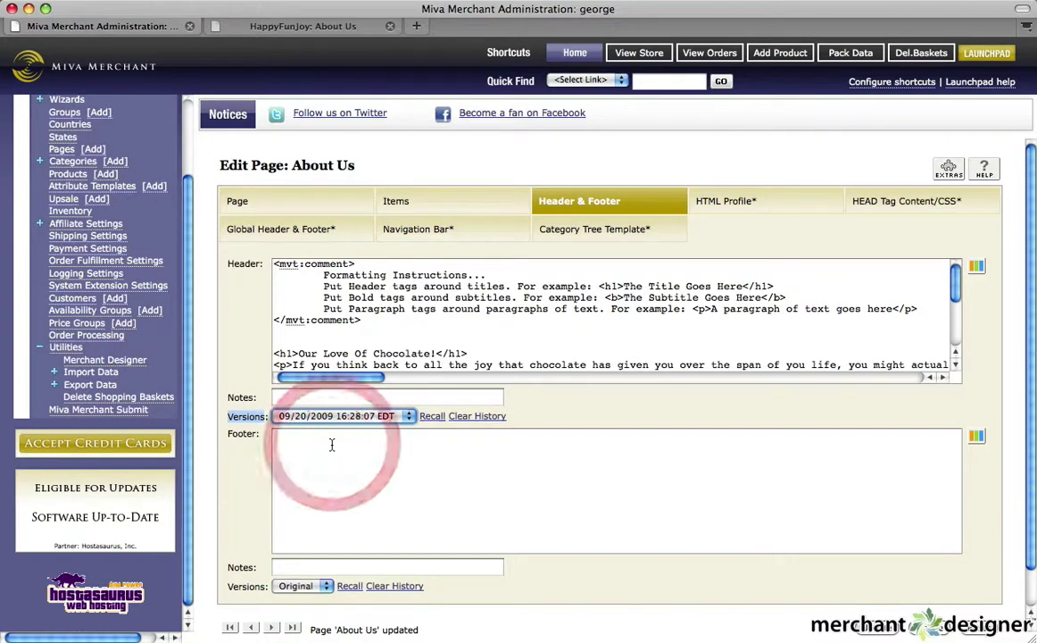
left_click(432, 417)
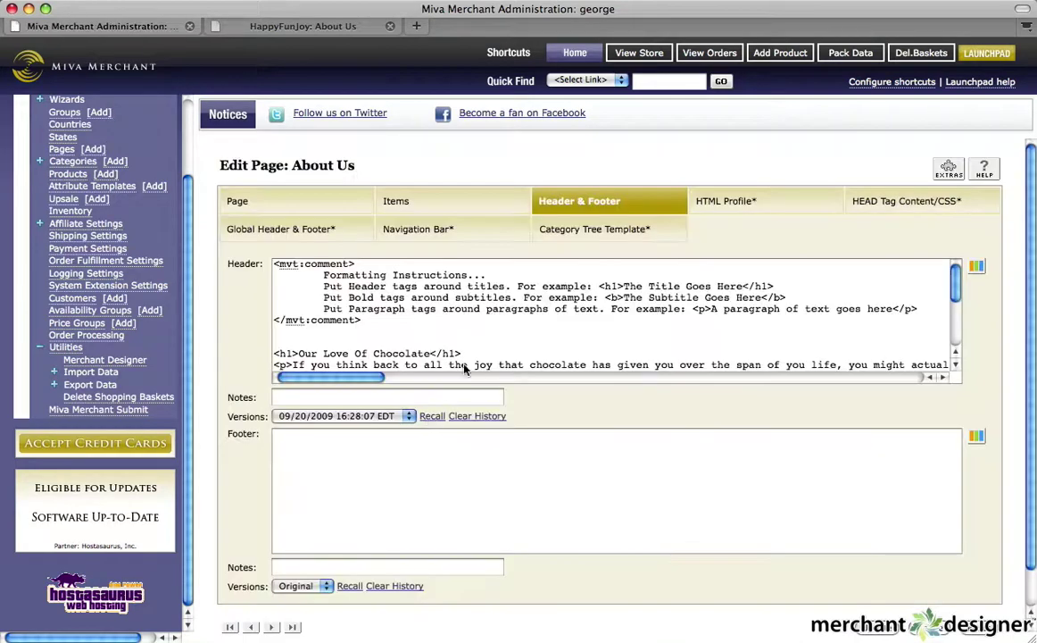
left_click_drag(361, 286, 526, 353)
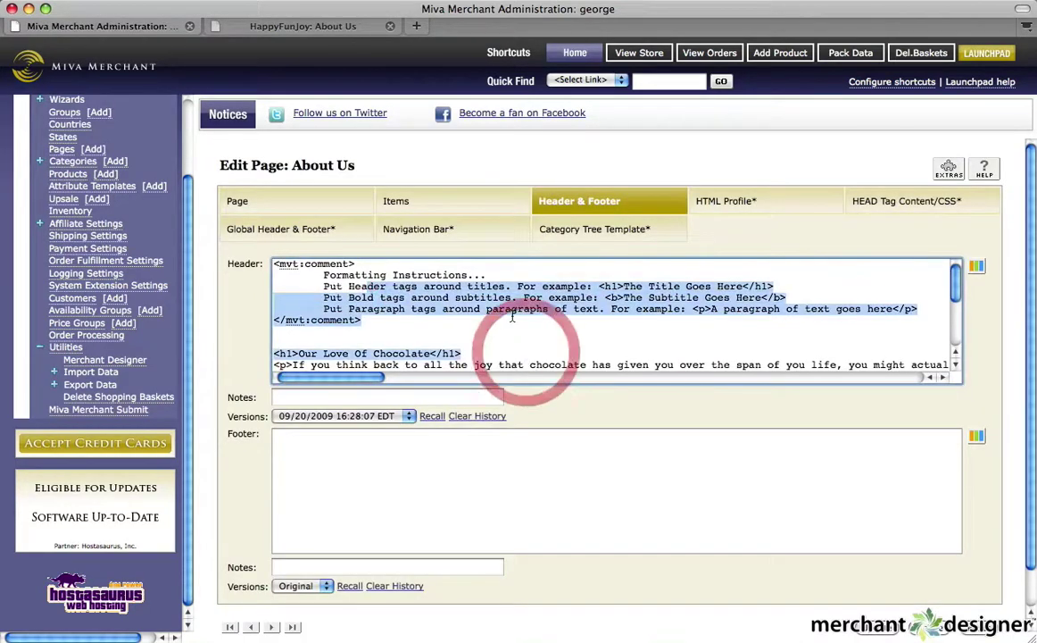
scroll(512, 317, "down", 1)
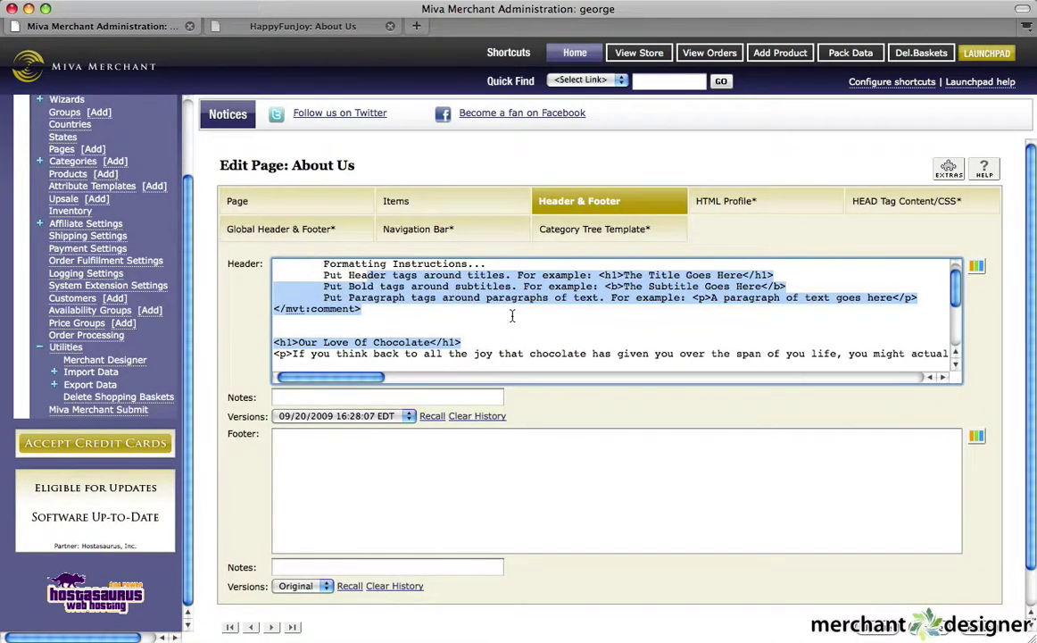
scroll(513, 317, "down", 3)
scroll(884, 402, "down", 1)
left_click(837, 591)
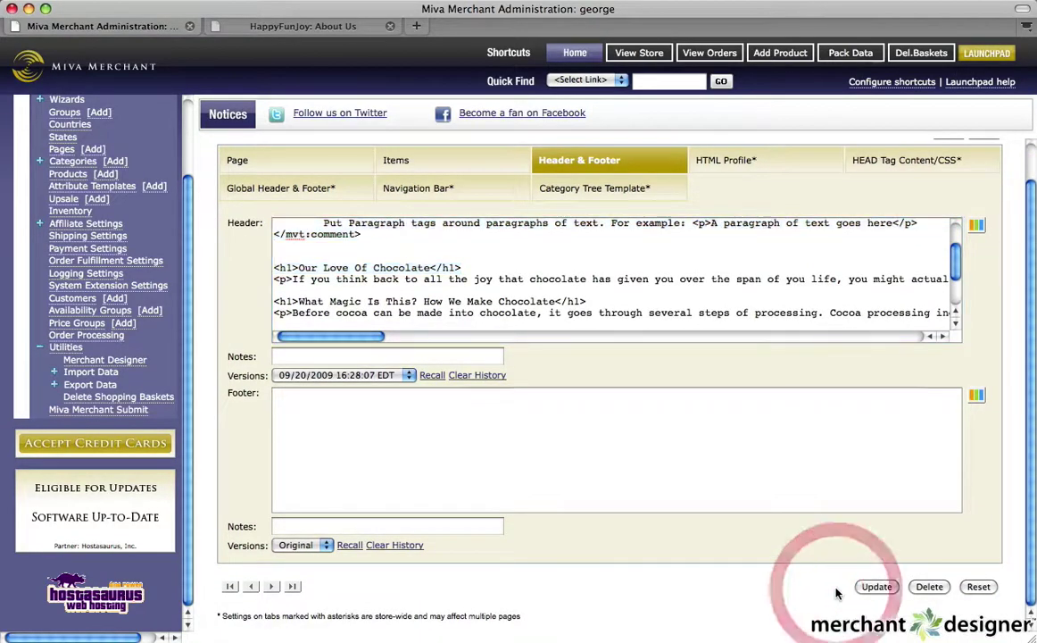
Recall the 09/20/2009 16:28:42 EDT header version, save it, and view the storefront About Us tab.
left_click(325, 375)
left_click(325, 387)
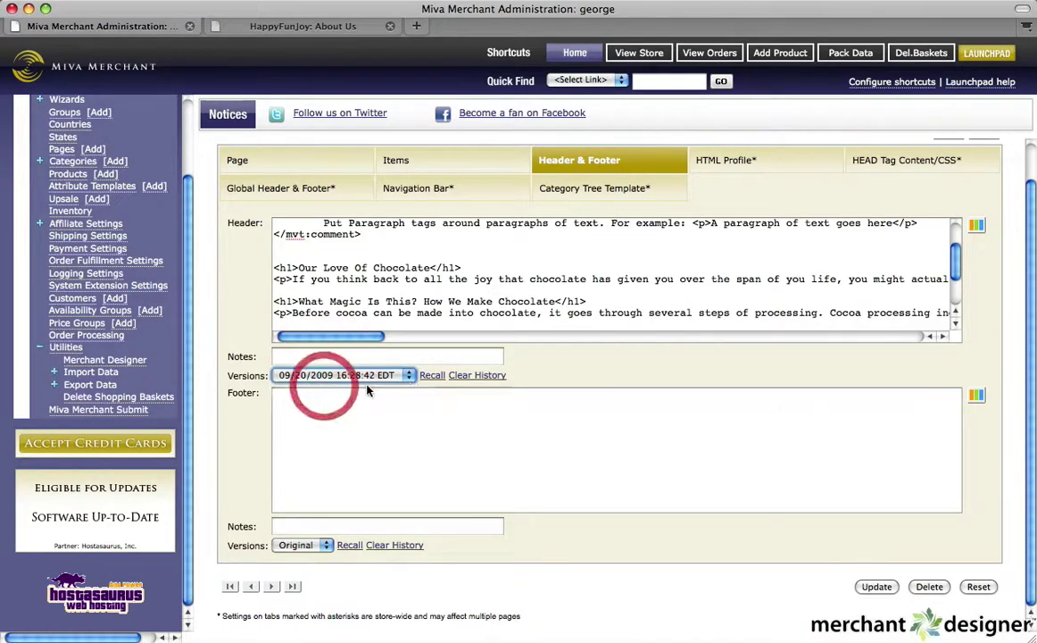
left_click(432, 375)
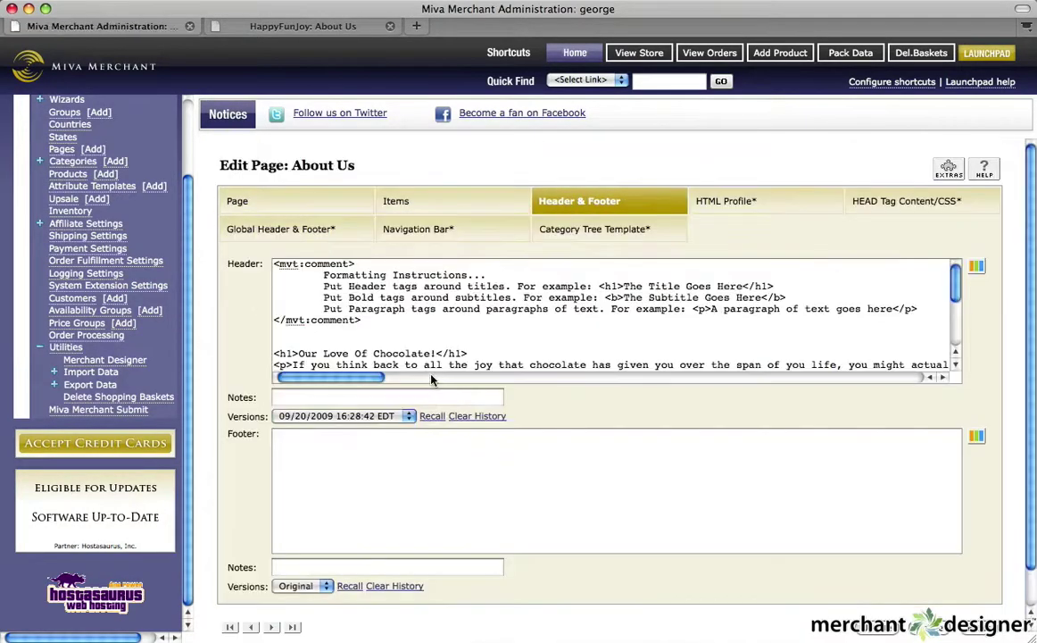
scroll(725, 460, "down", 2)
left_click(850, 588)
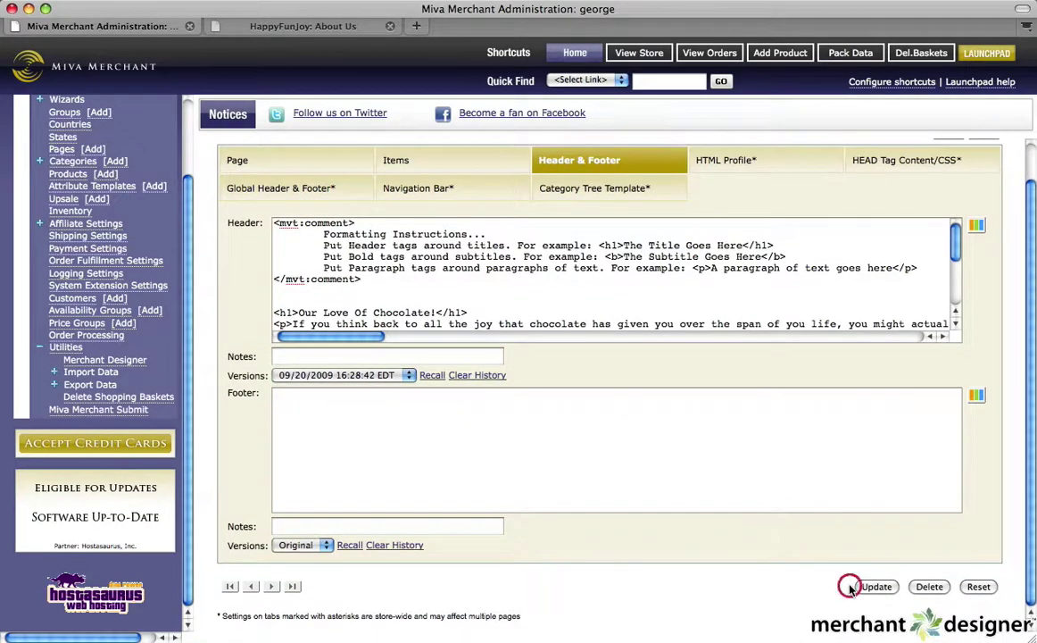
left_click(296, 31)
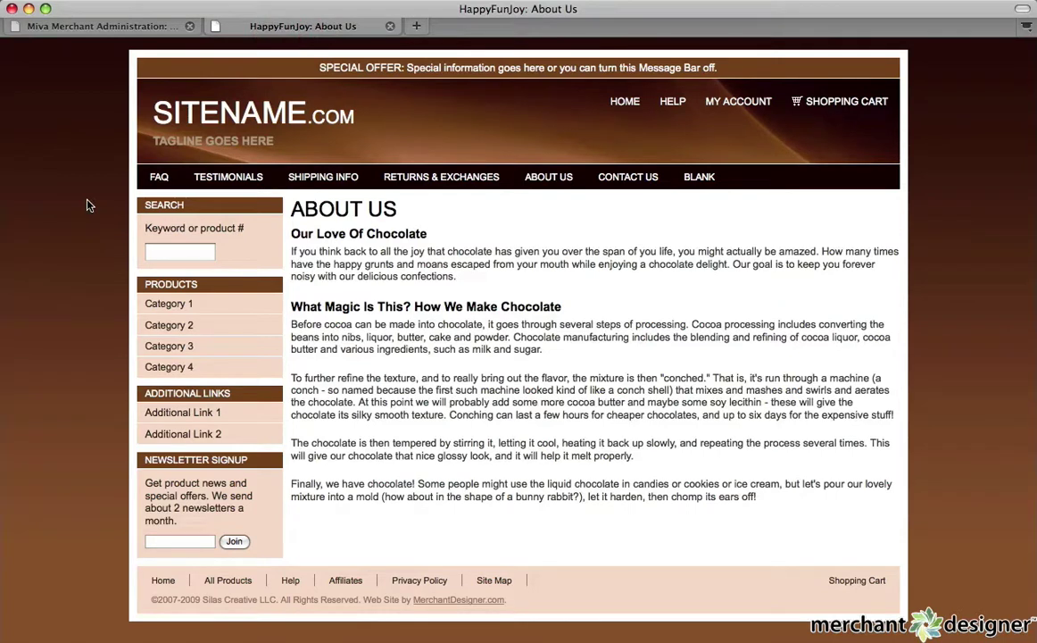
Reload the storefront to confirm the 'Our Love Of Chocolate!' heading, then return to the admin tab.
key("super+r")
left_click(101, 27)
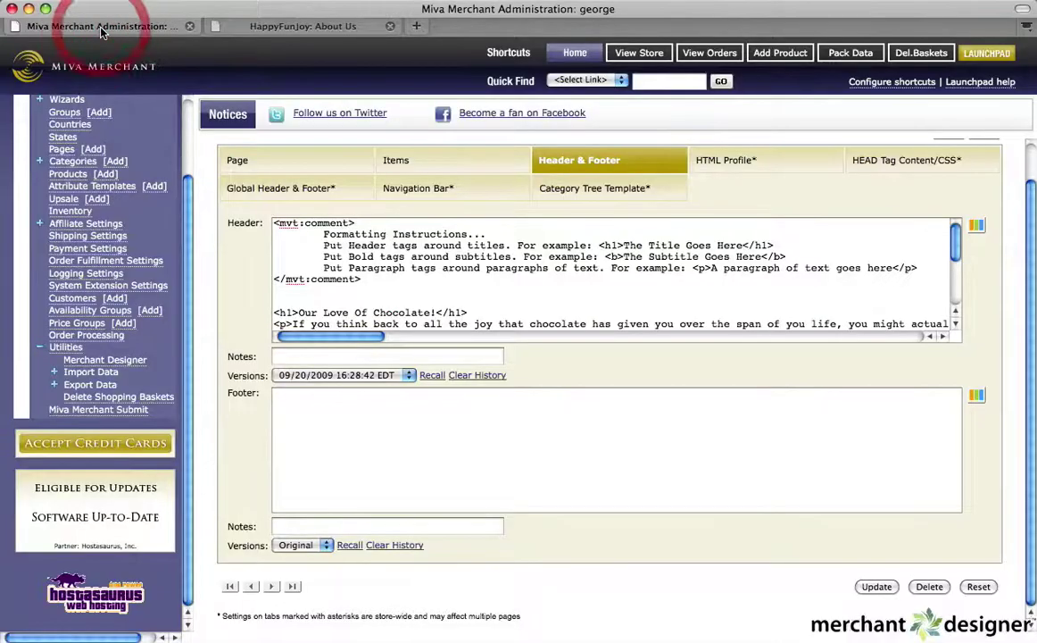
scroll(219, 265, "up", 1)
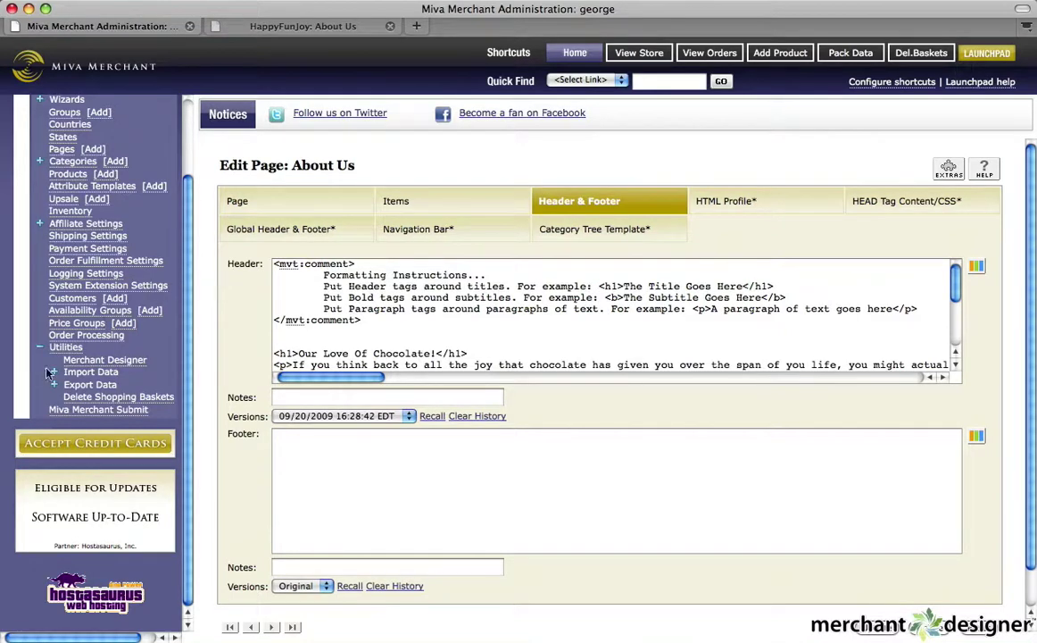
left_click(92, 362)
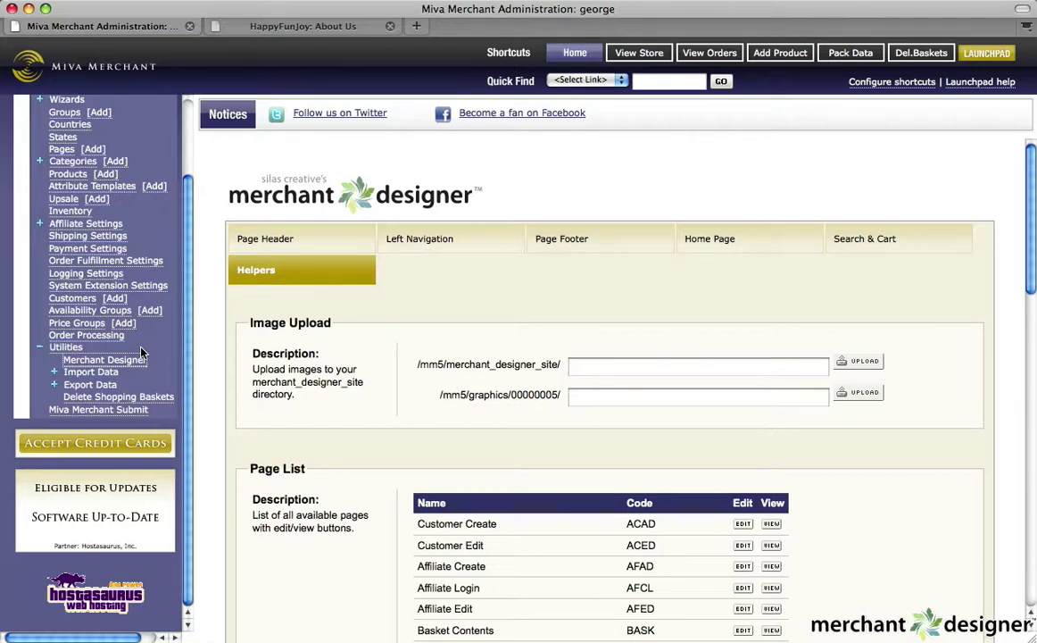
Uncheck Active for the About Us link under Page Header's Navigation Bar and save with Update.
left_click(275, 240)
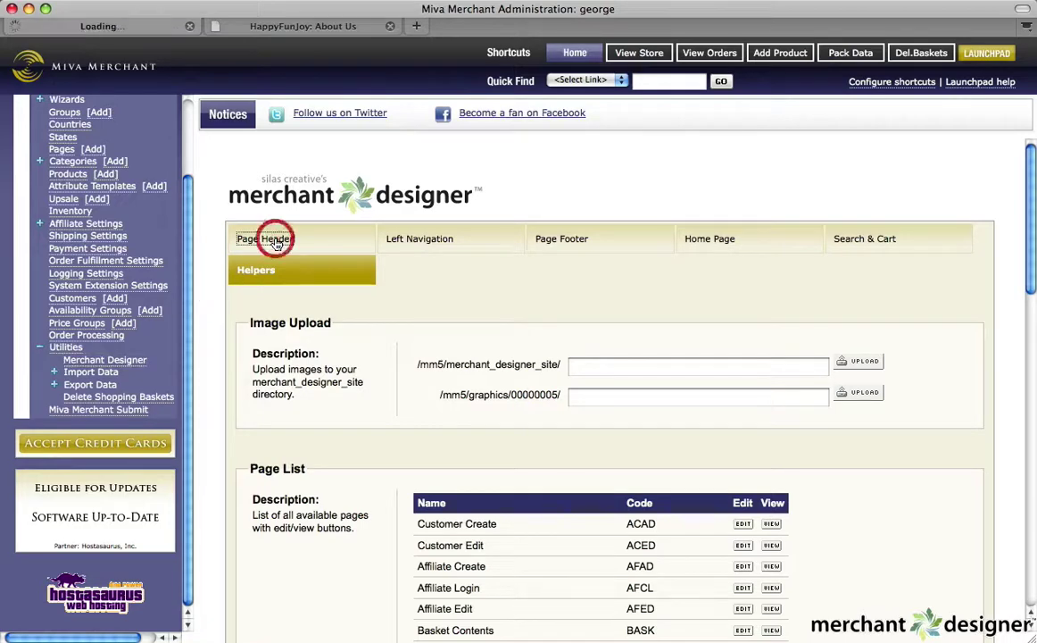
scroll(277, 243, "down", 3)
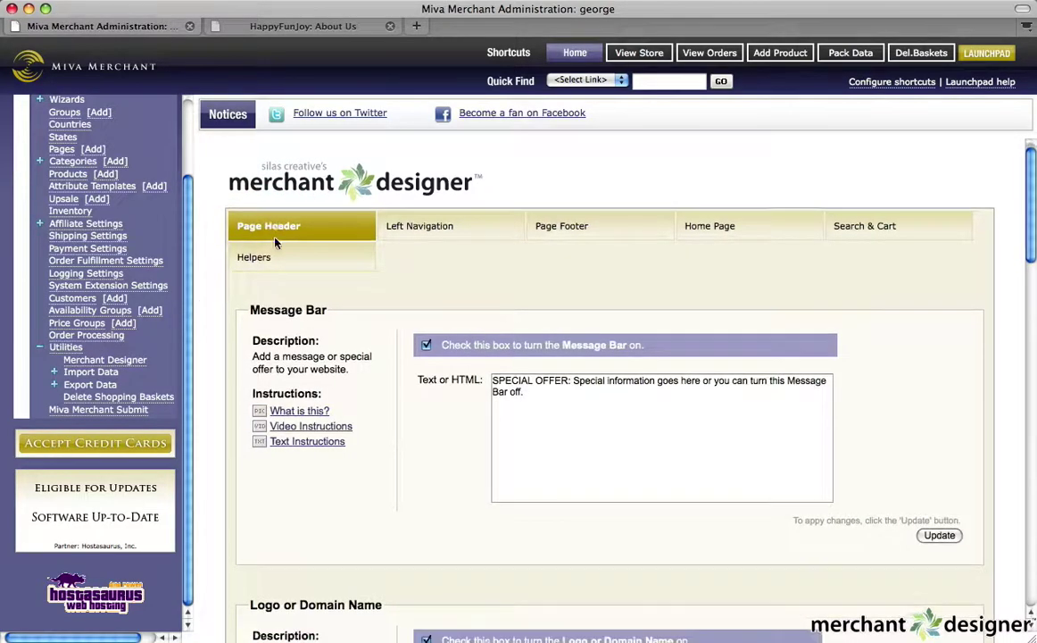
scroll(275, 241, "down", 3)
scroll(275, 241, "down", 5)
scroll(275, 241, "down", 3)
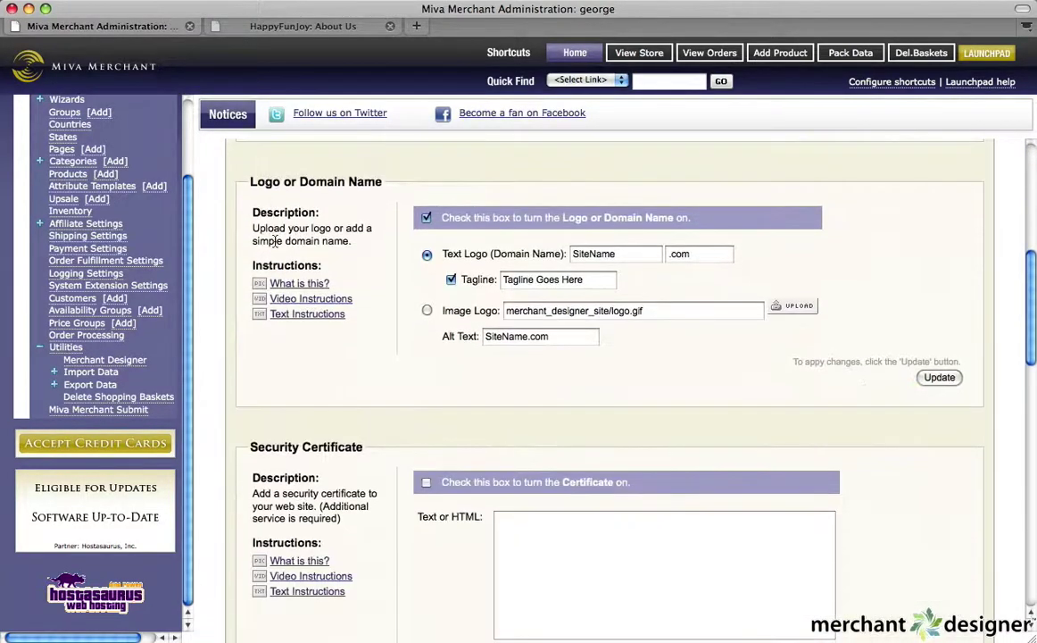
scroll(275, 243, "down", 4)
scroll(275, 244, "down", 4)
scroll(275, 244, "down", 3)
scroll(275, 244, "down", 6)
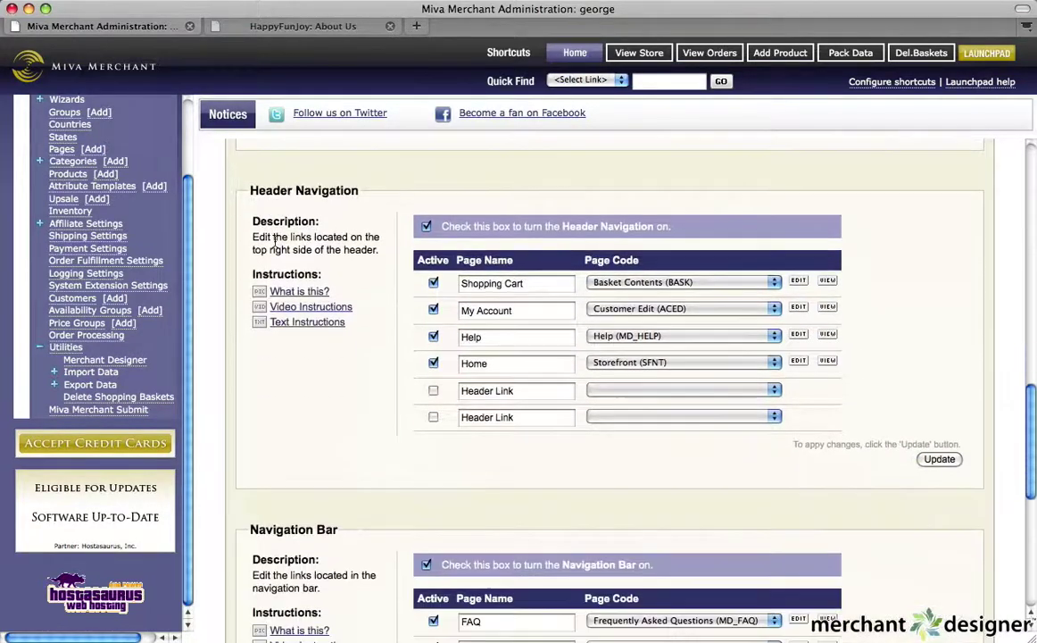
scroll(275, 244, "down", 5)
scroll(275, 243, "down", 4)
scroll(275, 243, "down", 2)
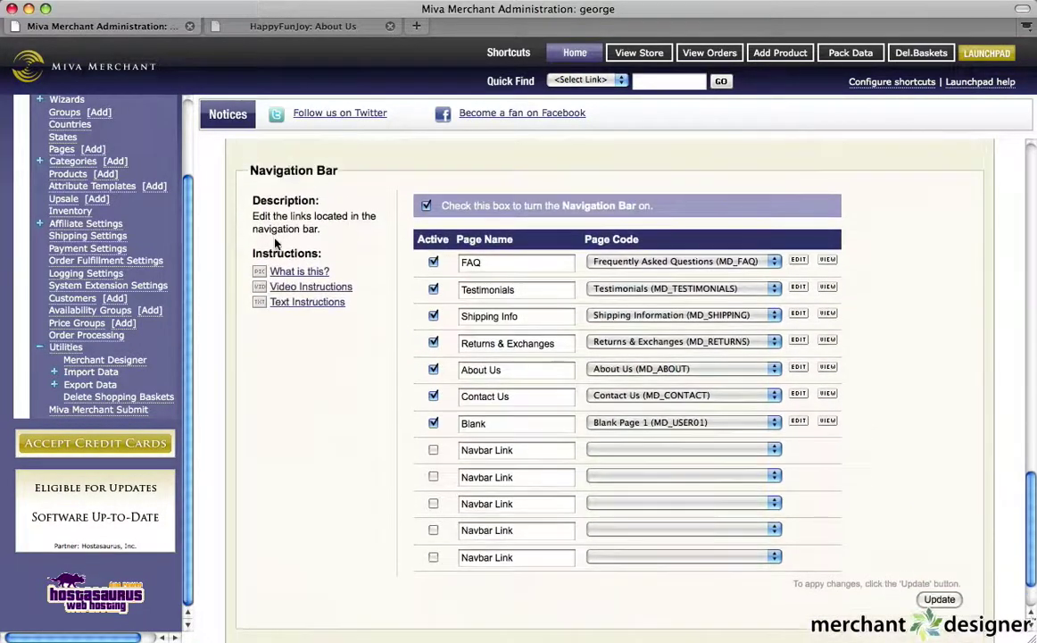
left_click(433, 370)
left_click(939, 599)
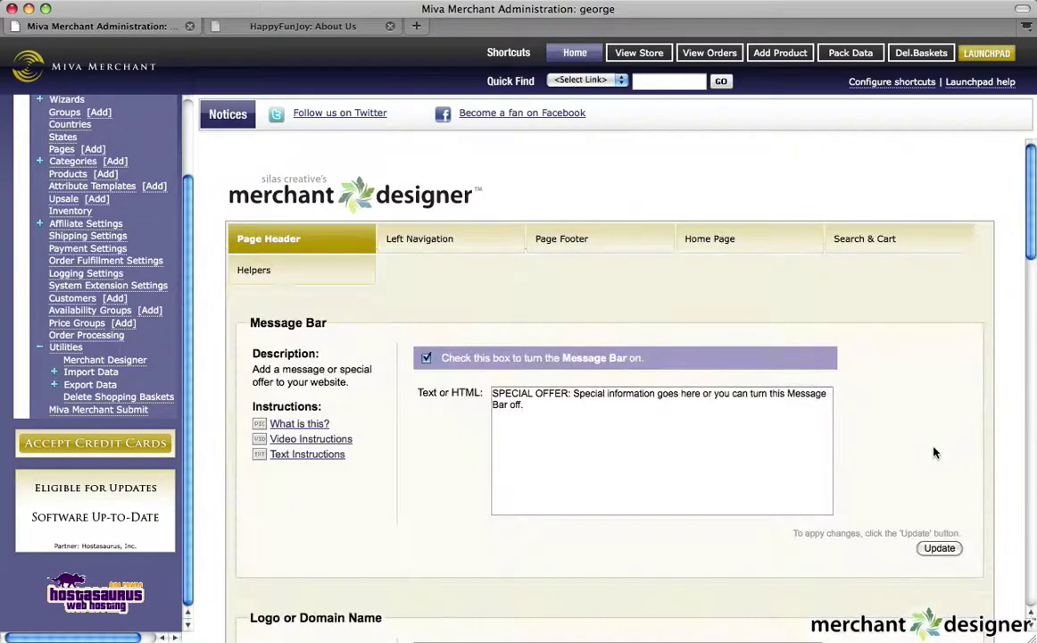
Reload the HappyFunJoy storefront to confirm About Us is gone from the navigation bar, then return to administration.
left_click(303, 25)
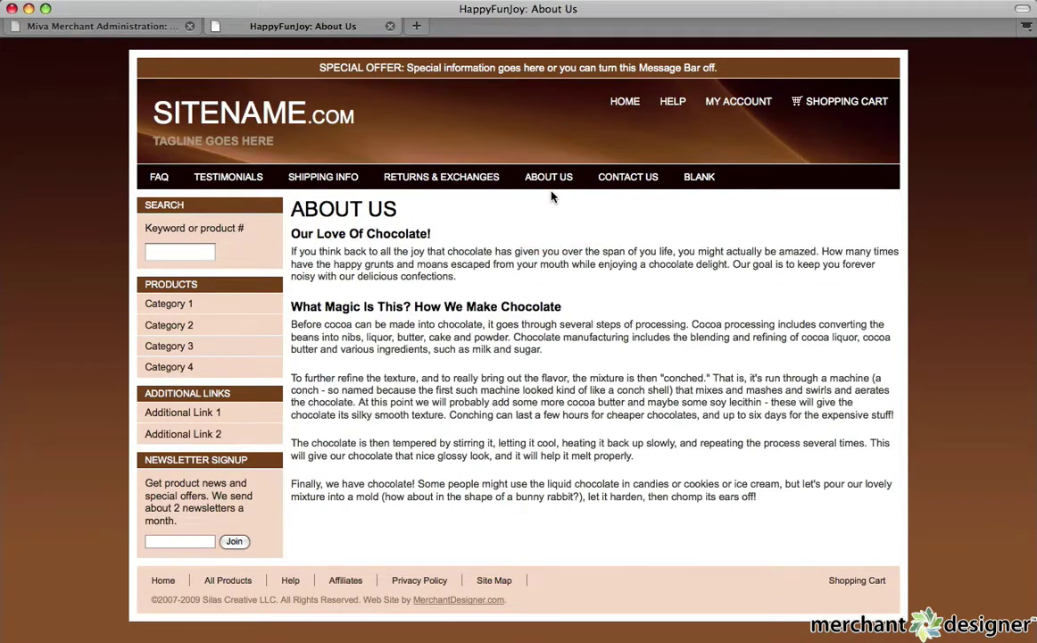
key("super+r")
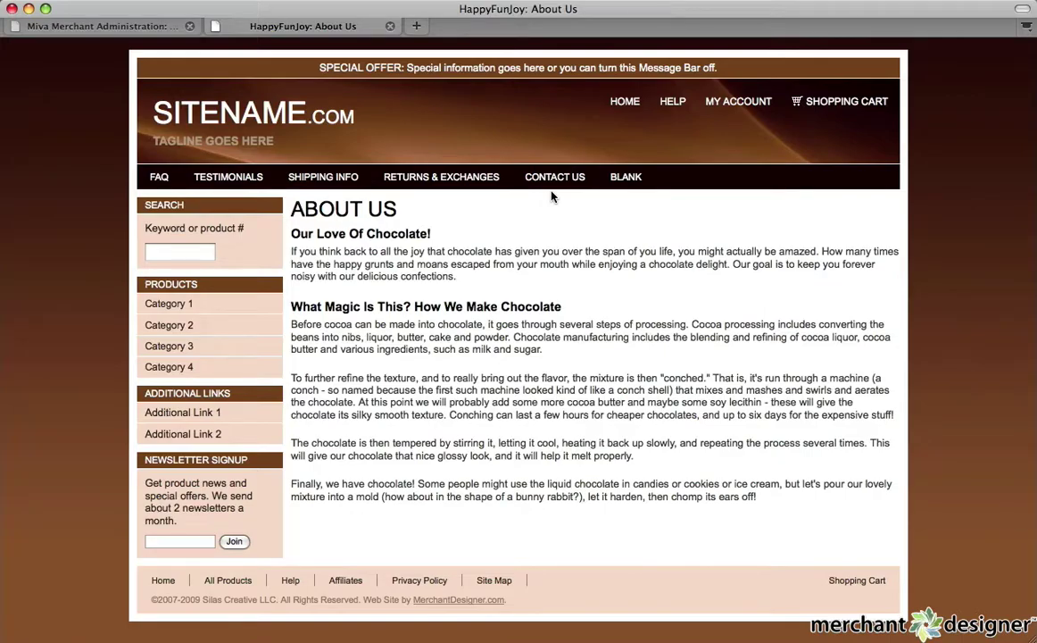
left_click(150, 26)
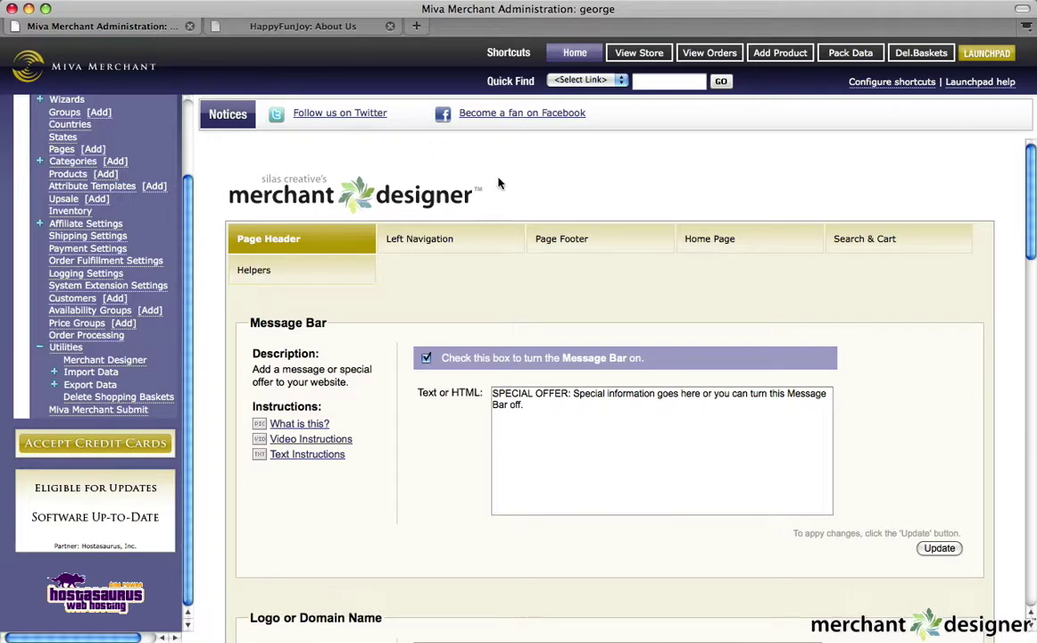
In Page Footer, activate the first unused Footer Link and rename it 'About Us'.
left_click(554, 239)
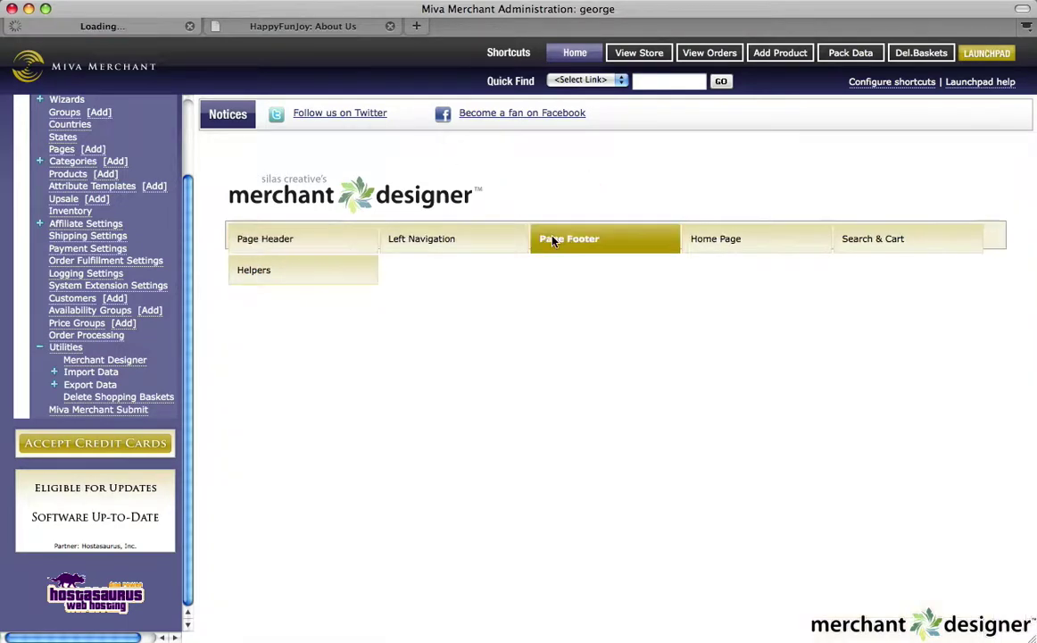
scroll(552, 242, "down", 1)
scroll(551, 242, "down", 3)
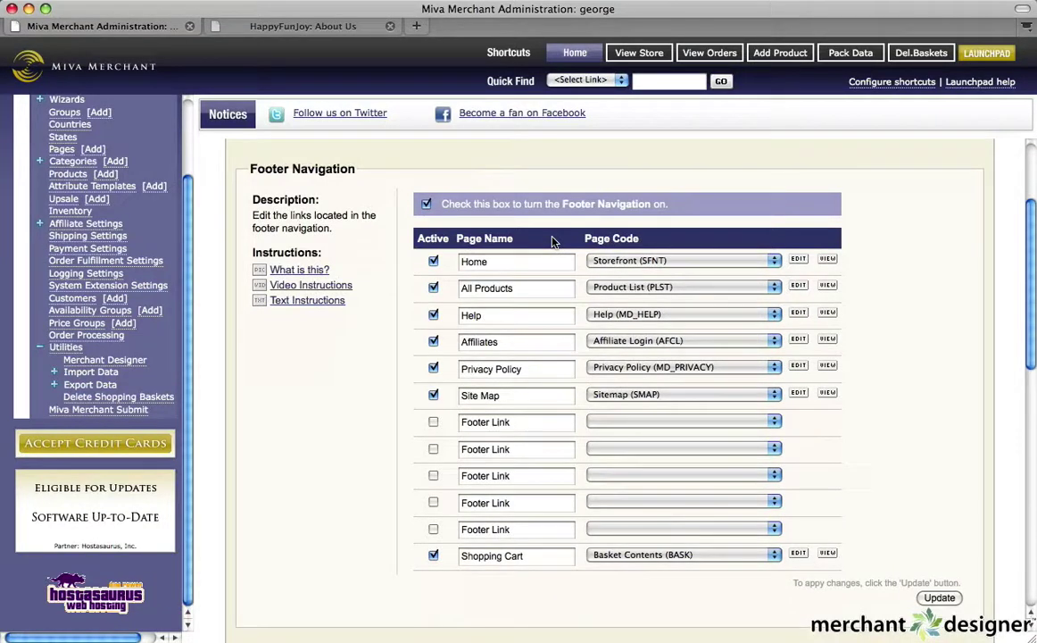
left_click(433, 423)
triple_click(518, 423)
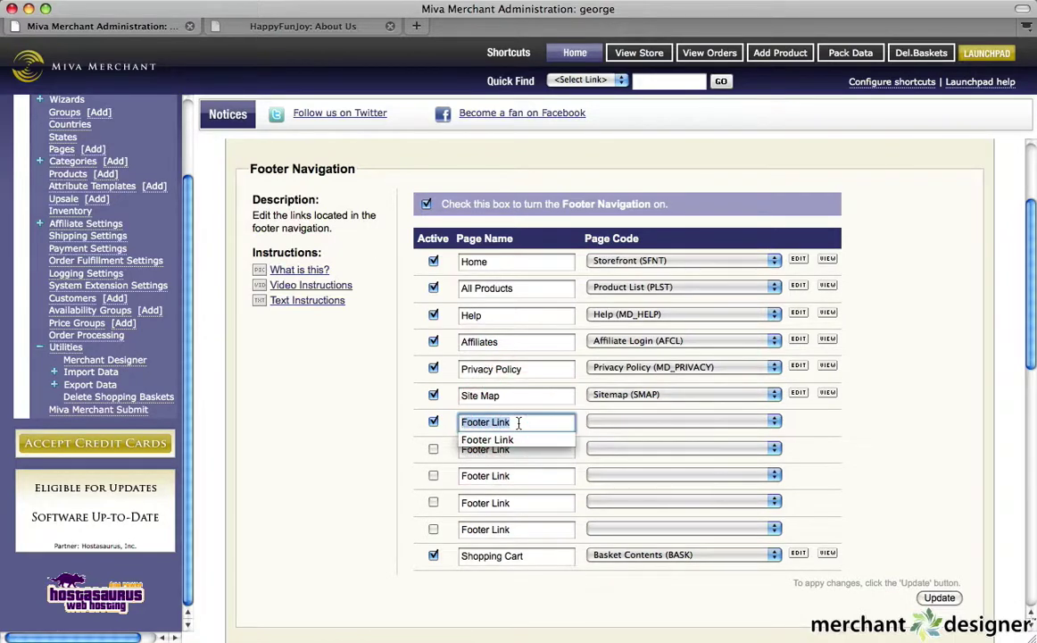
type("About U")
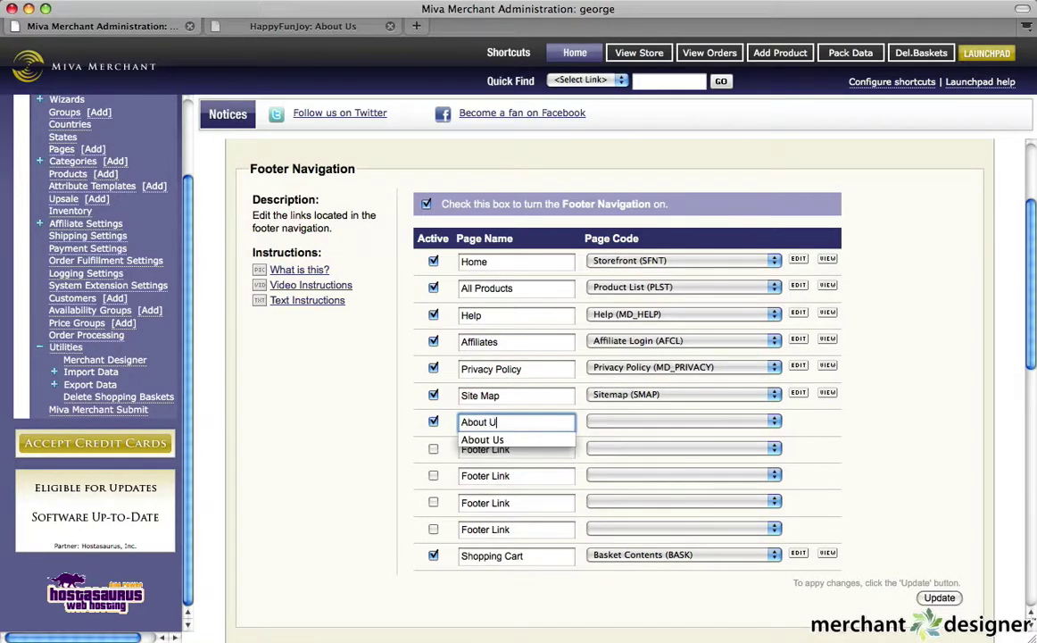
type("s")
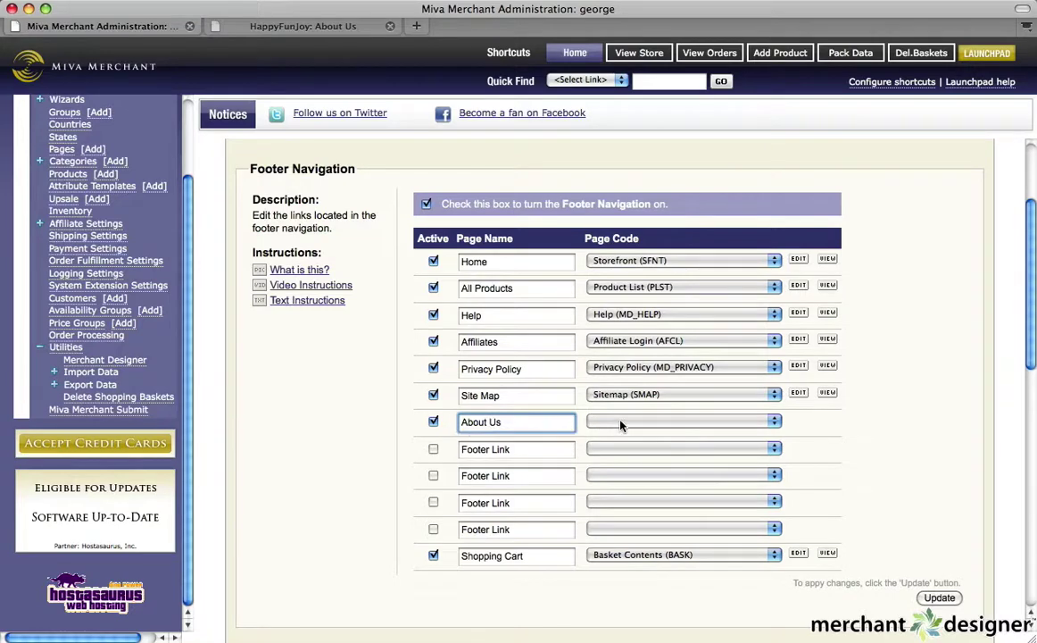
Point the About Us footer link at page About Us (MD_ABOUT) and save with Update.
left_click(623, 423)
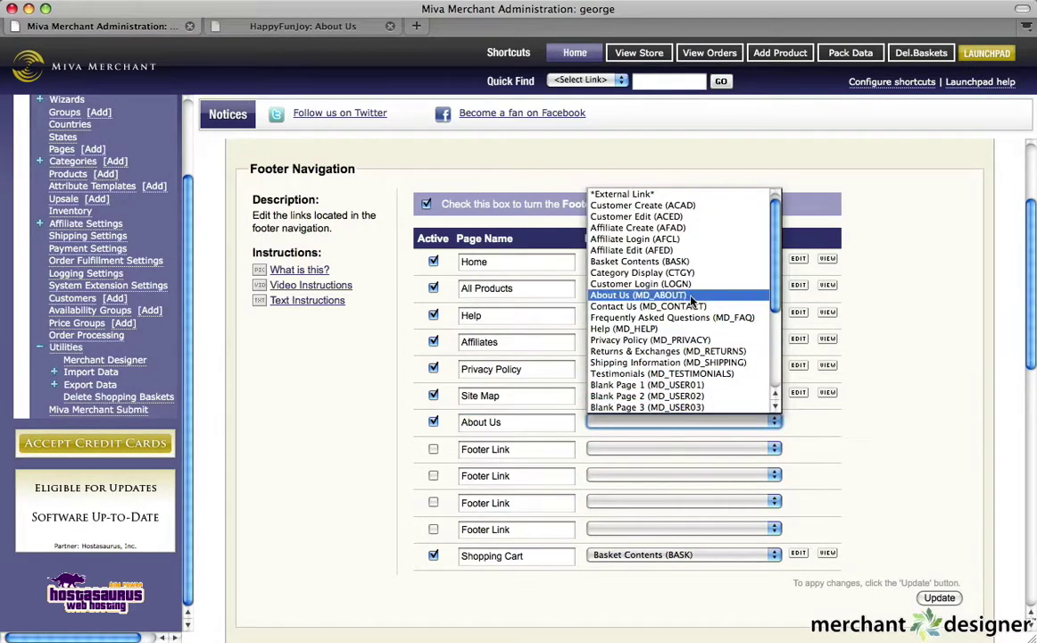
left_click(668, 297)
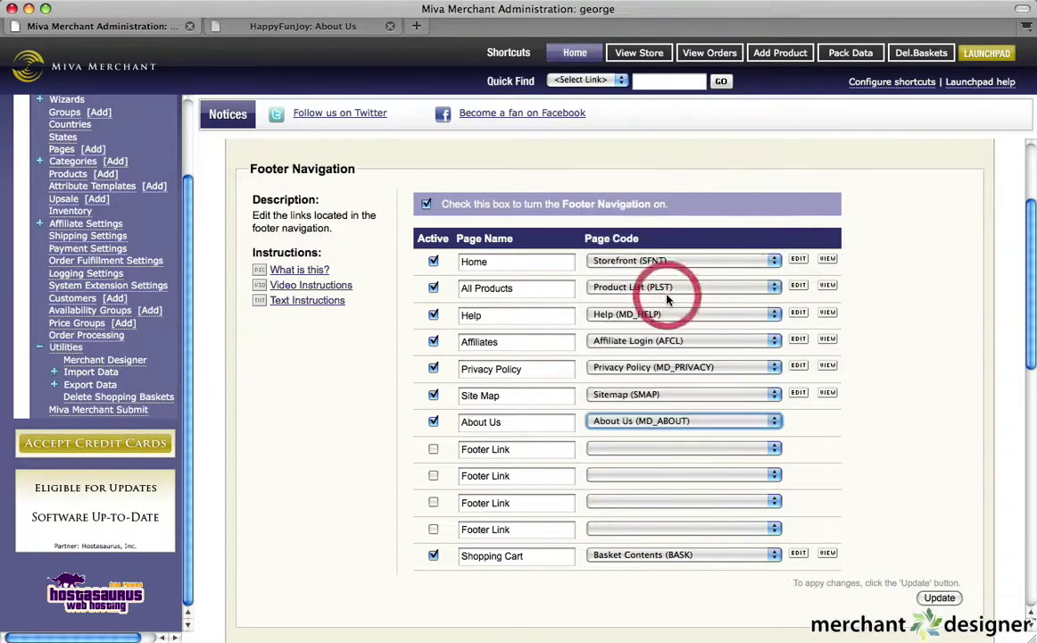
left_click(943, 598)
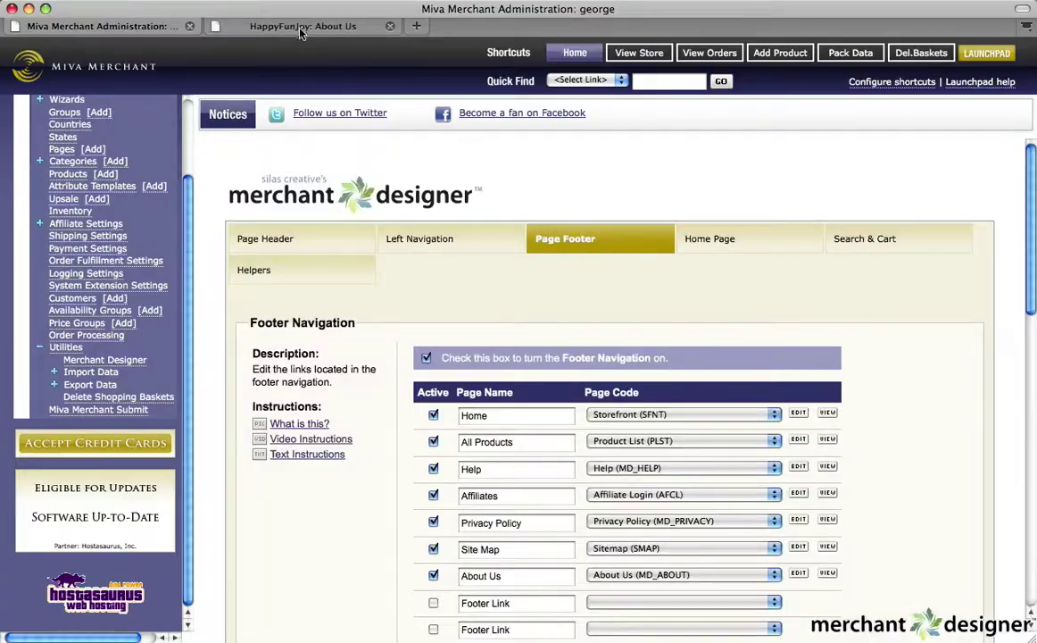
Switch to the HappyFunJoy About Us tab to view the new footer links.
left_click(272, 25)
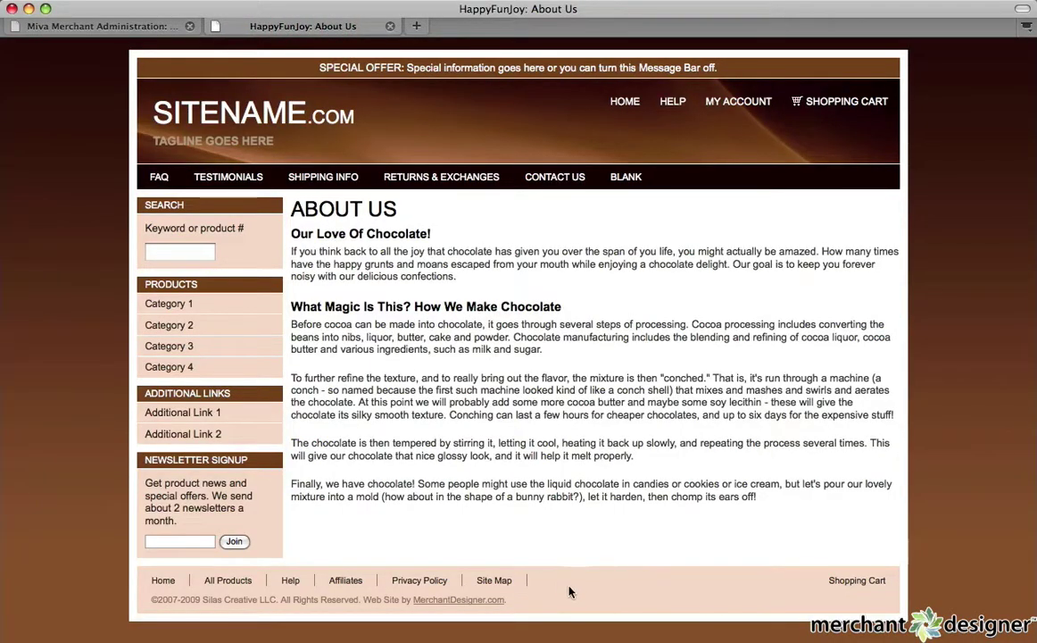